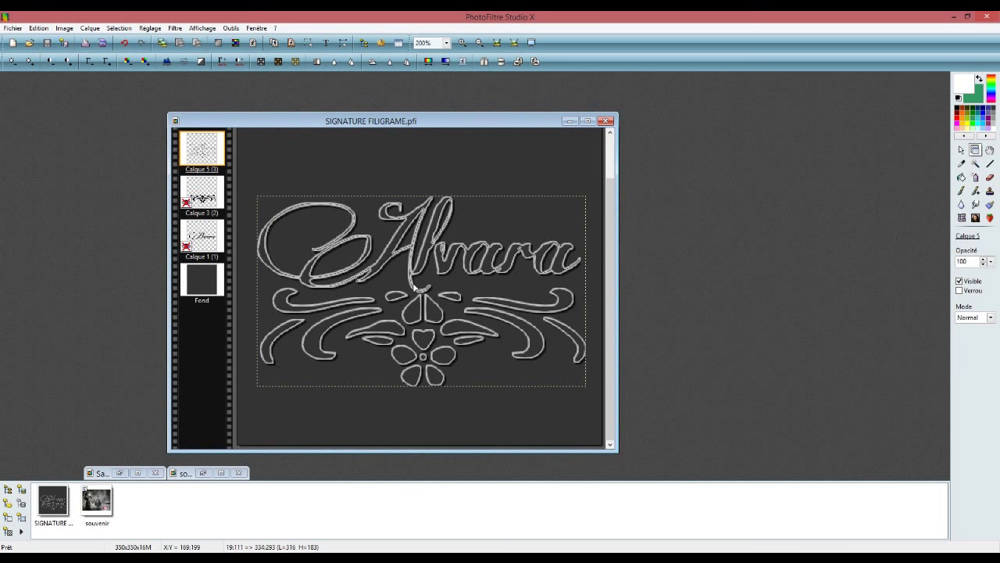
Minimize the finished signature example, review the Notepad list of ornament fonts and download sites, and put the list away
left_click(566, 123)
key("alt+Tab")
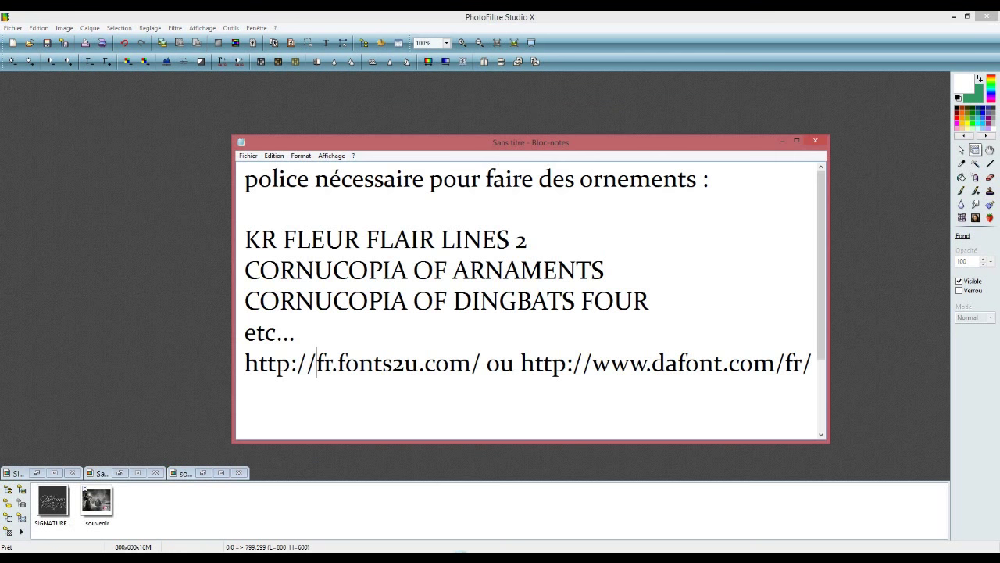
left_click_drag(425, 144, 416, 134)
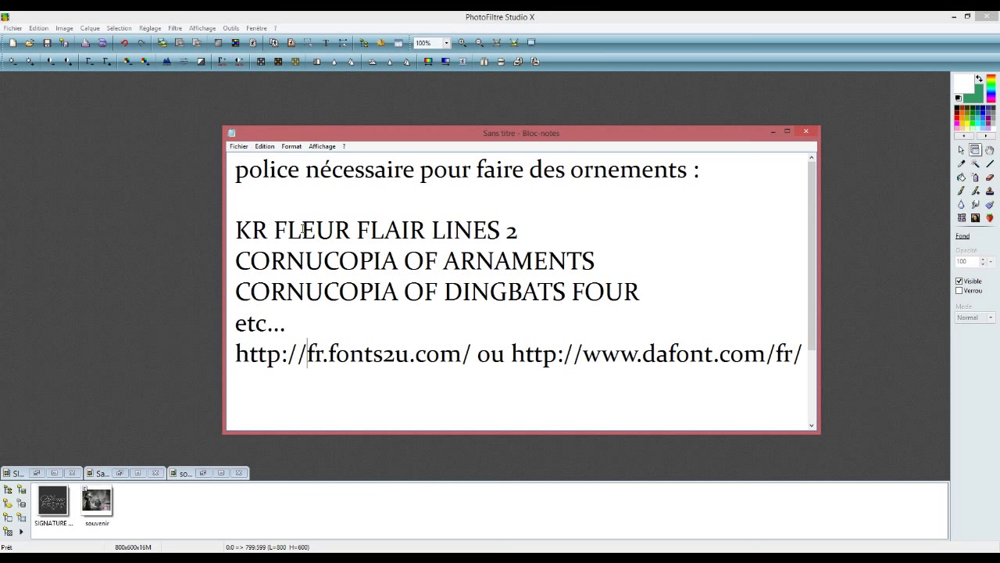
left_click(237, 230)
left_click(774, 132)
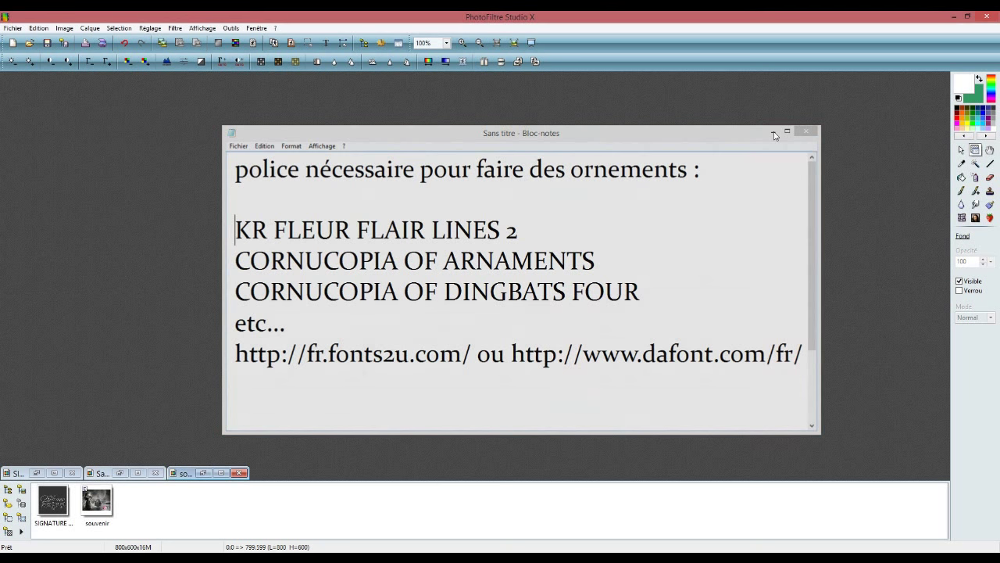
Create a new 350 × 350 pixel image at 72 pixels/inch with a dark grey background
left_click(12, 28)
left_click(26, 45)
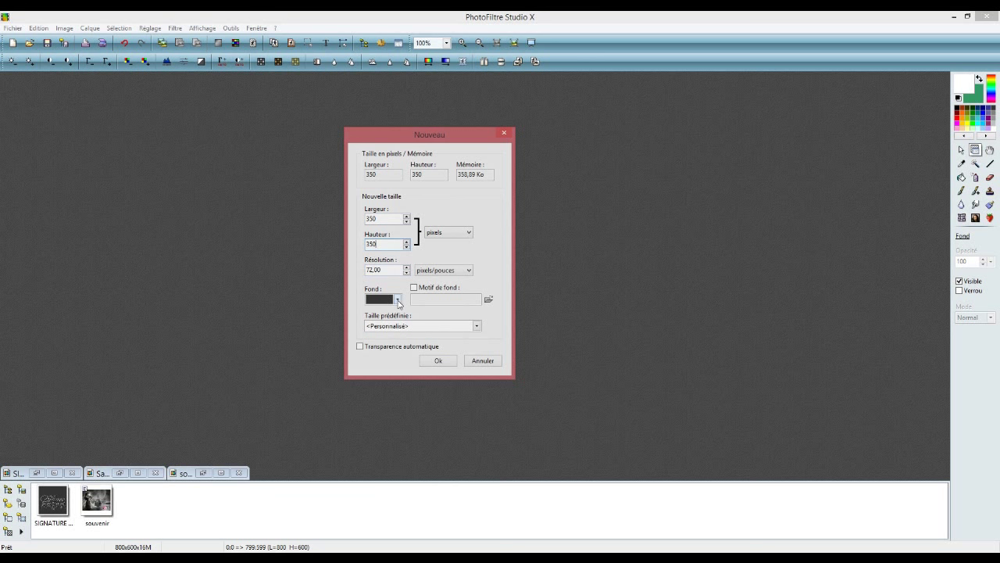
left_click(397, 300)
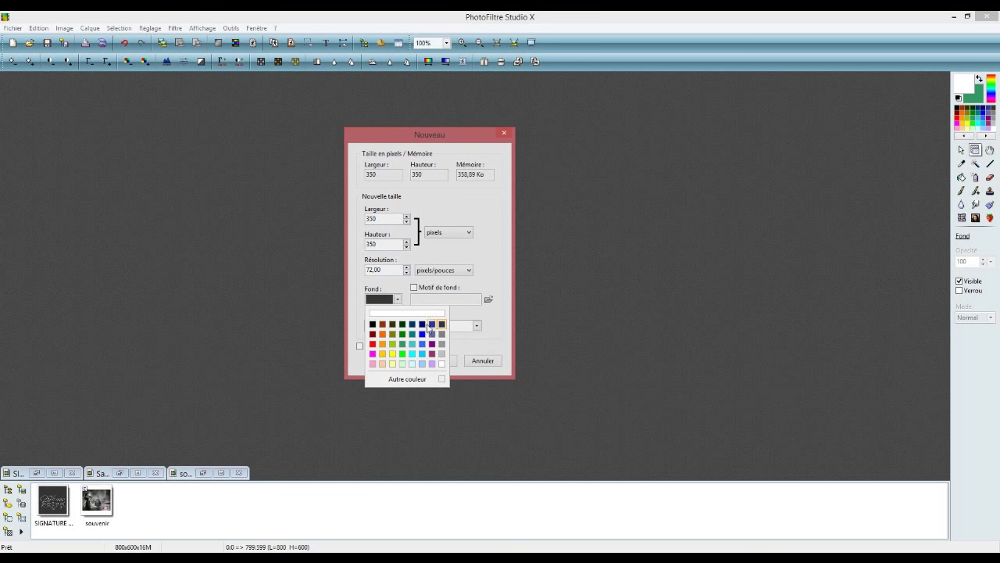
left_click(460, 346)
left_click(440, 361)
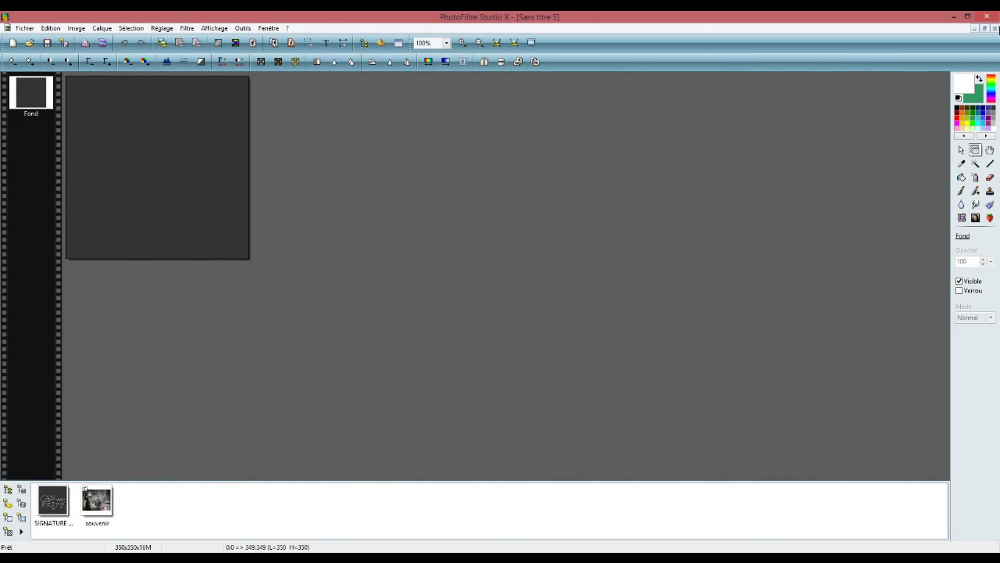
Show the new image in a floating window at 200% zoom, positioned in the middle of the workspace
left_click(986, 29)
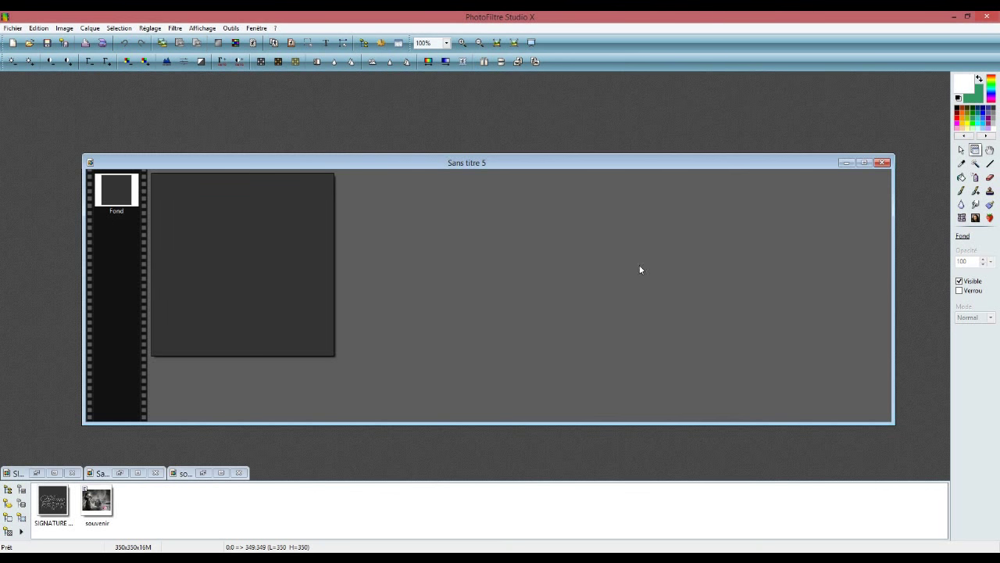
scroll(538, 260, "down", 1)
scroll(435, 261, "up", 2)
left_click_drag(339, 165, 513, 131)
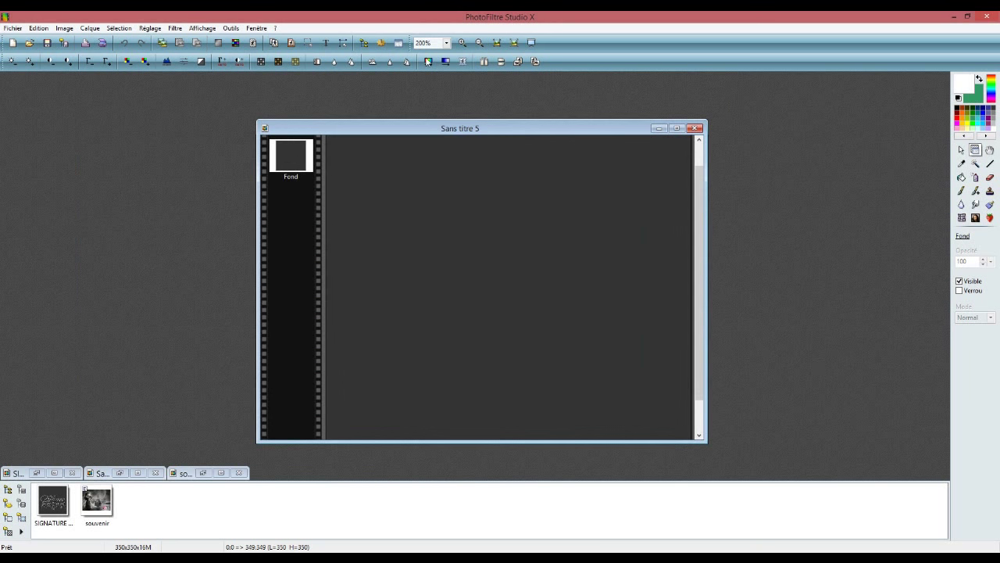
Add the signature name as centred black text in Some Weatz Symbols, size 72, with smoothing and no text effects
left_click(326, 42)
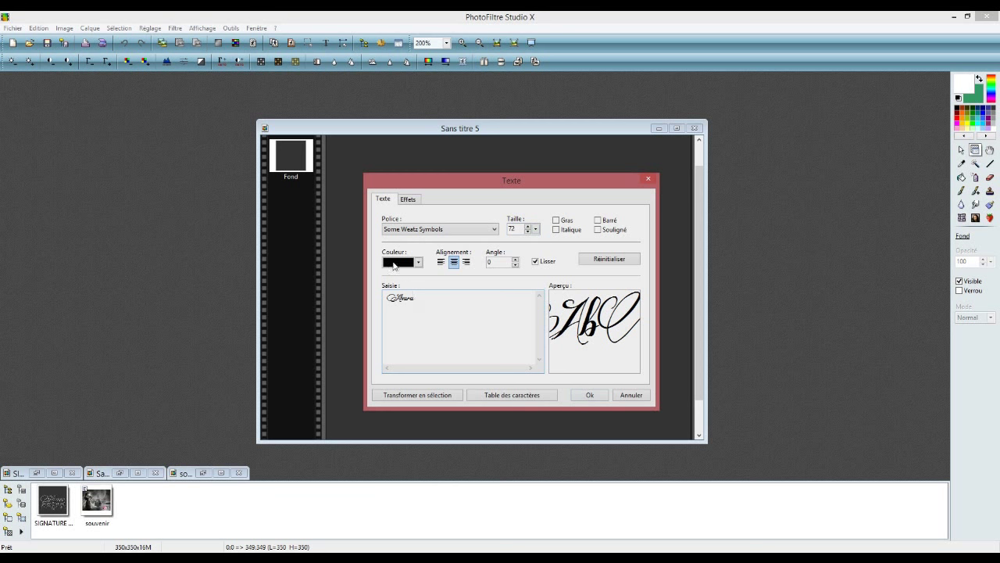
left_click(414, 201)
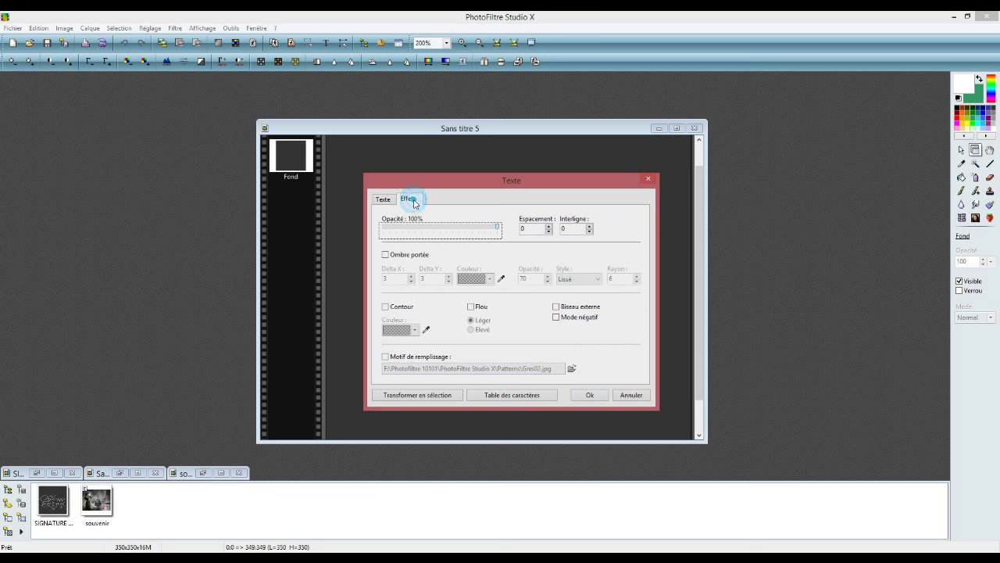
left_click(382, 199)
left_click(591, 395)
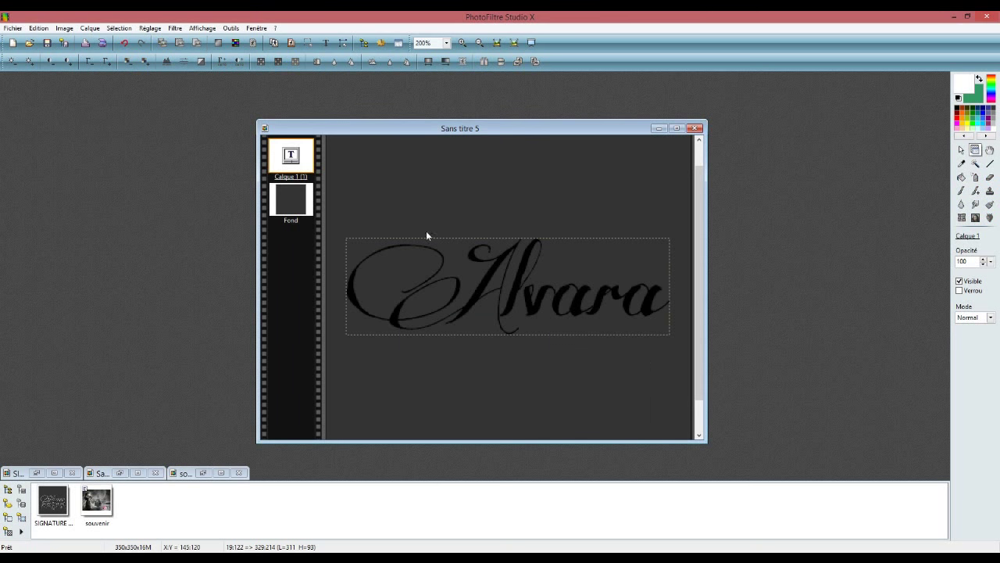
Convert the signature text layer to an image layer and duplicate it
right_click(291, 164)
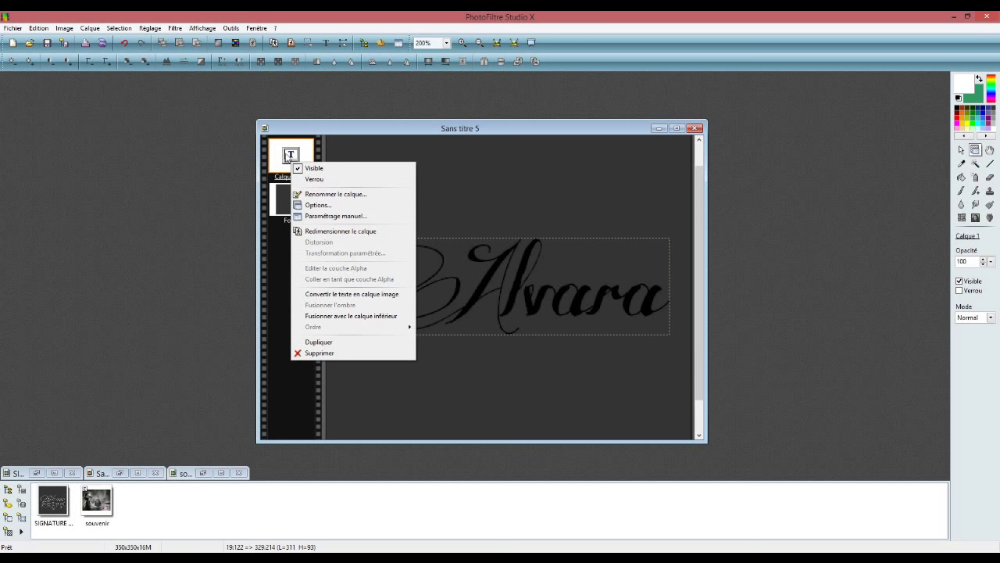
left_click(360, 296)
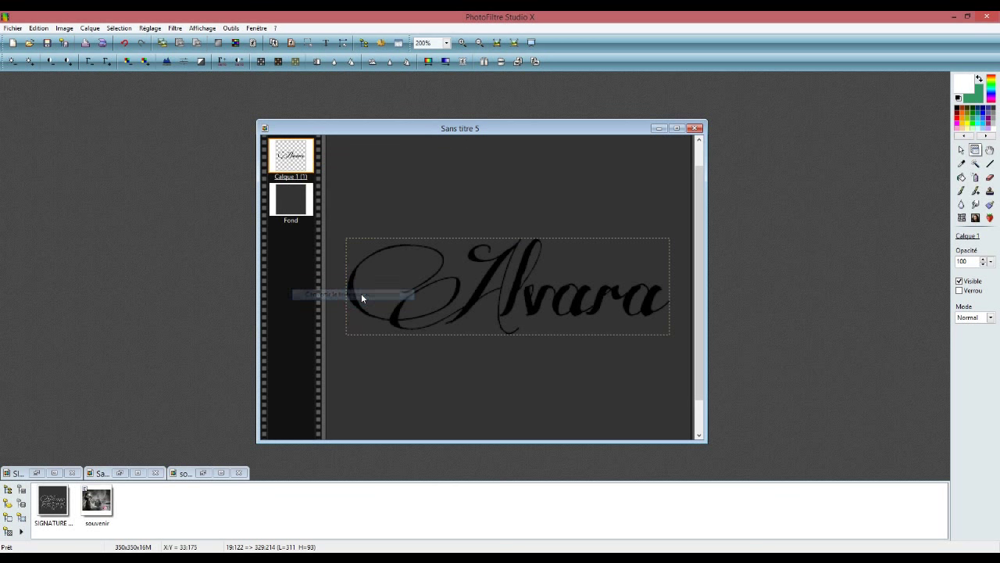
right_click(293, 164)
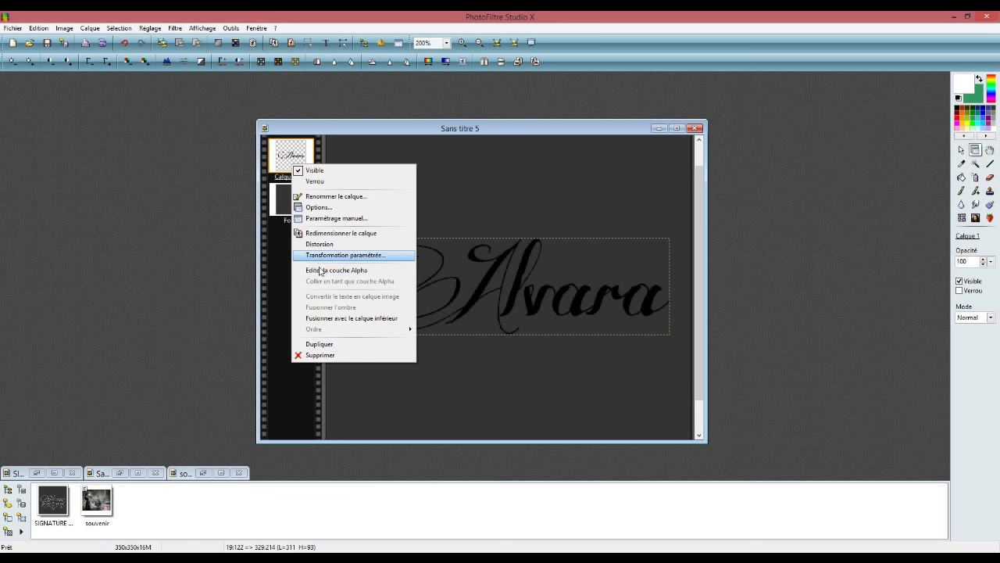
left_click(322, 344)
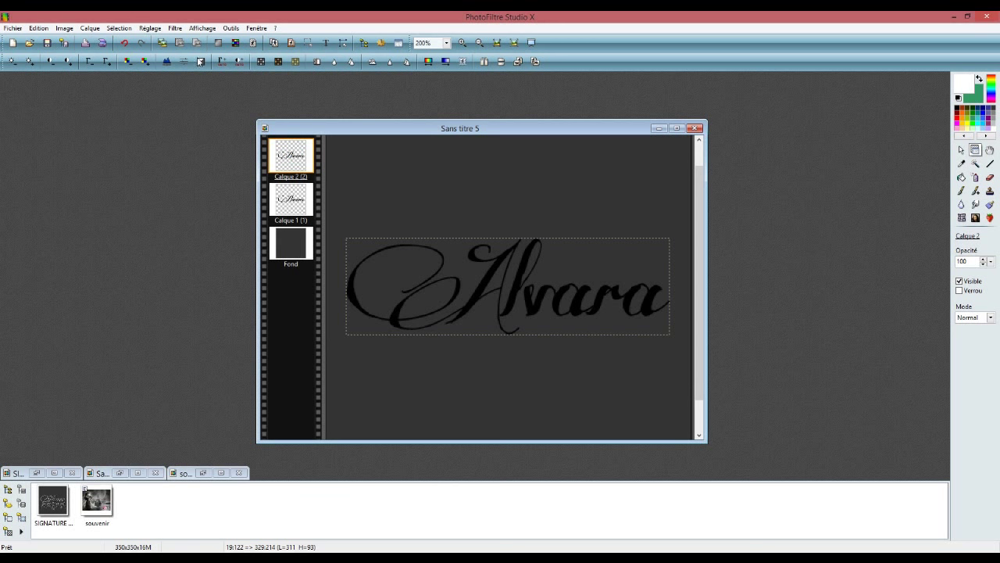
Select the lettering shape of the duplicated layer and erase its black fill, keeping the selection
left_click(118, 28)
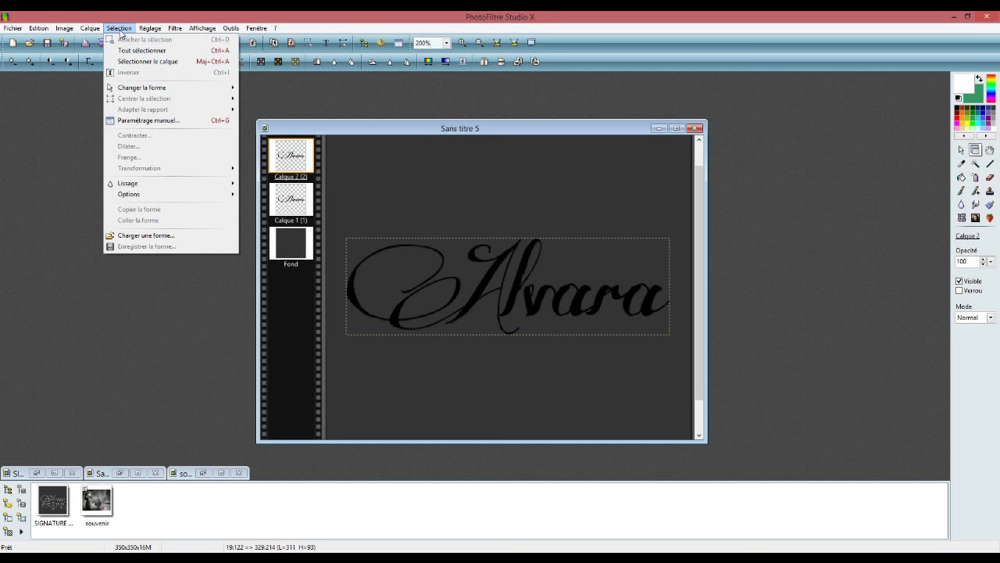
left_click(162, 61)
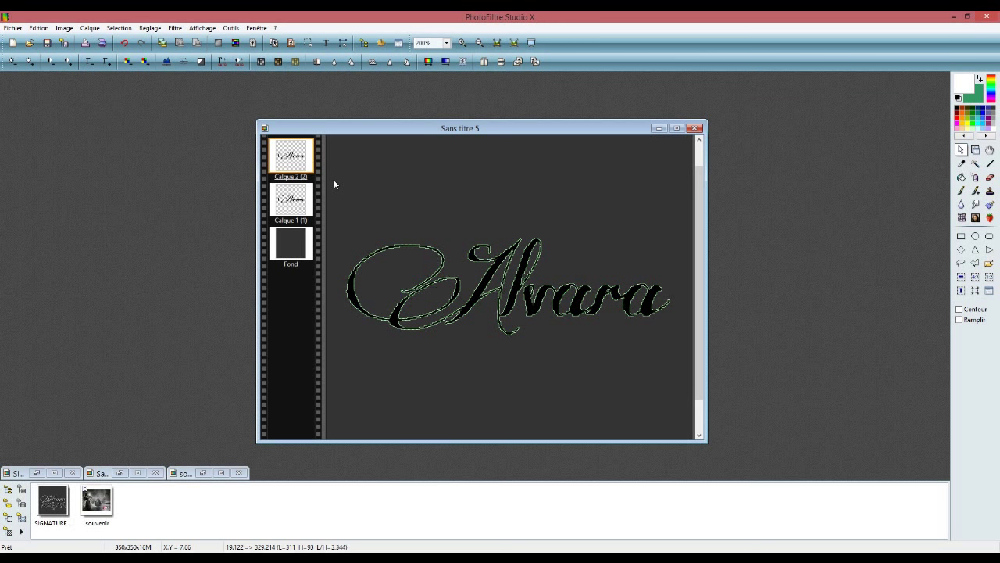
key("Delete")
Apply a flat black Ombre portée at opacity 40 with Delta X and Y of 2 to the emptied layer, and repeat it once
left_click(176, 29)
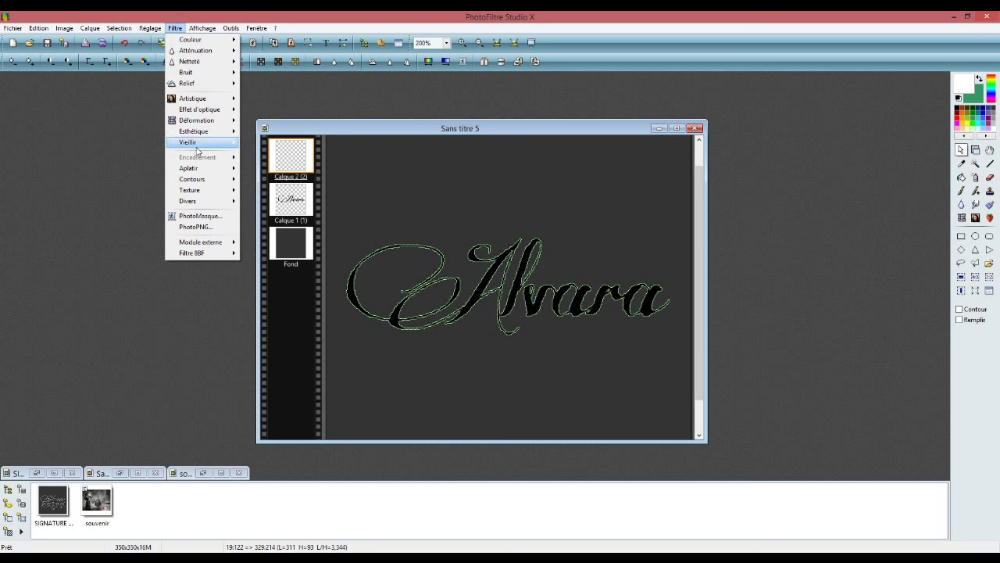
mouse_move(195, 132)
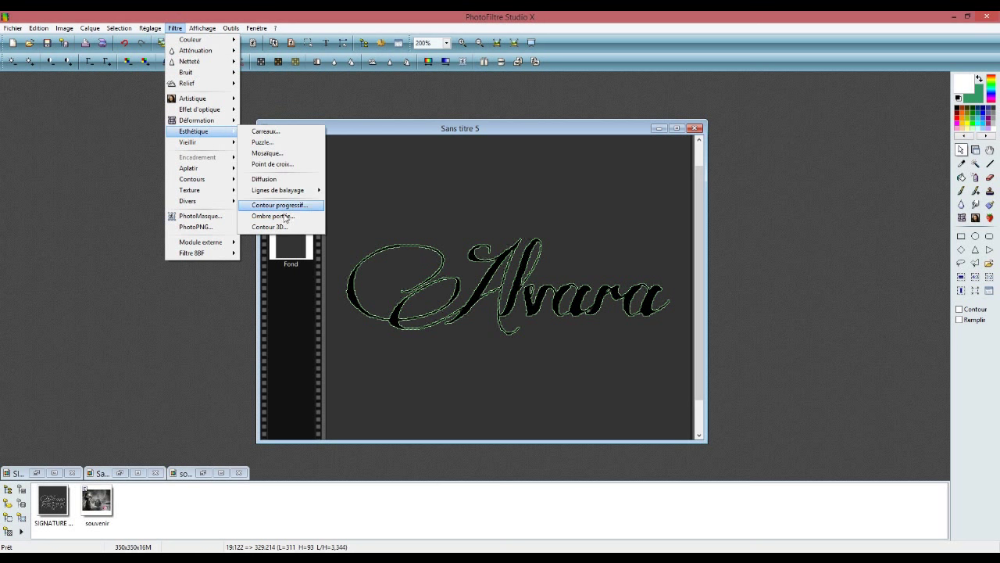
left_click(283, 225)
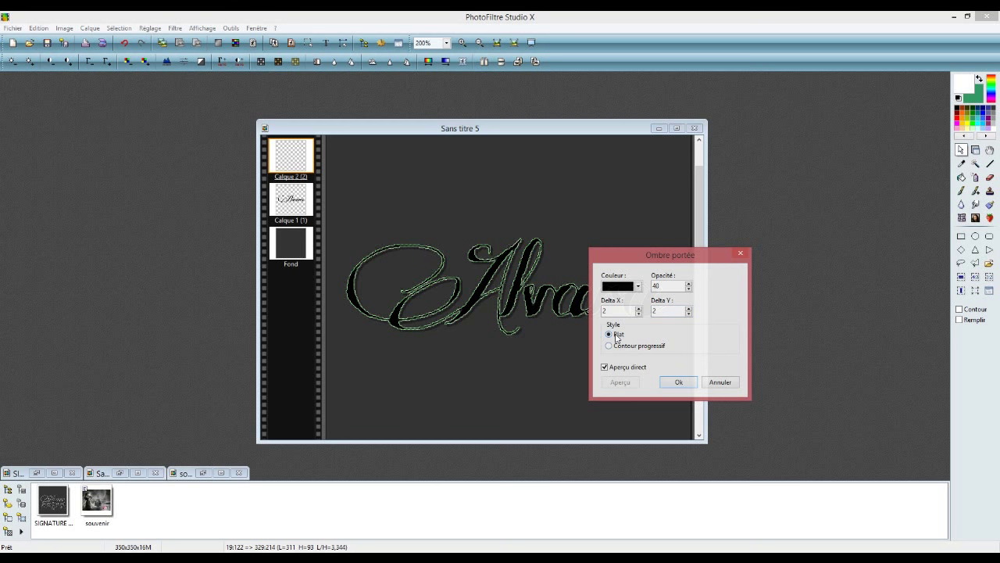
left_click(674, 383)
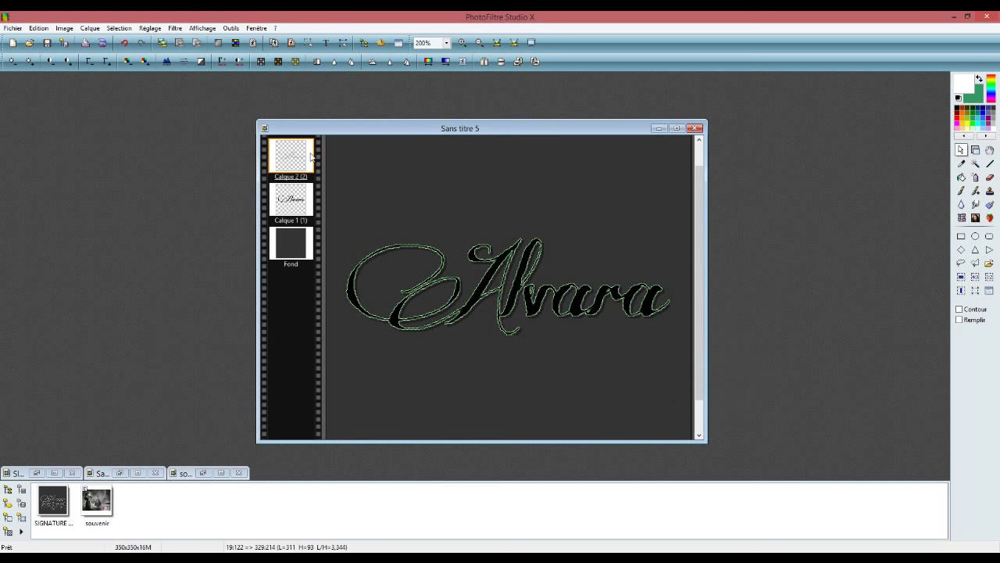
left_click(33, 27)
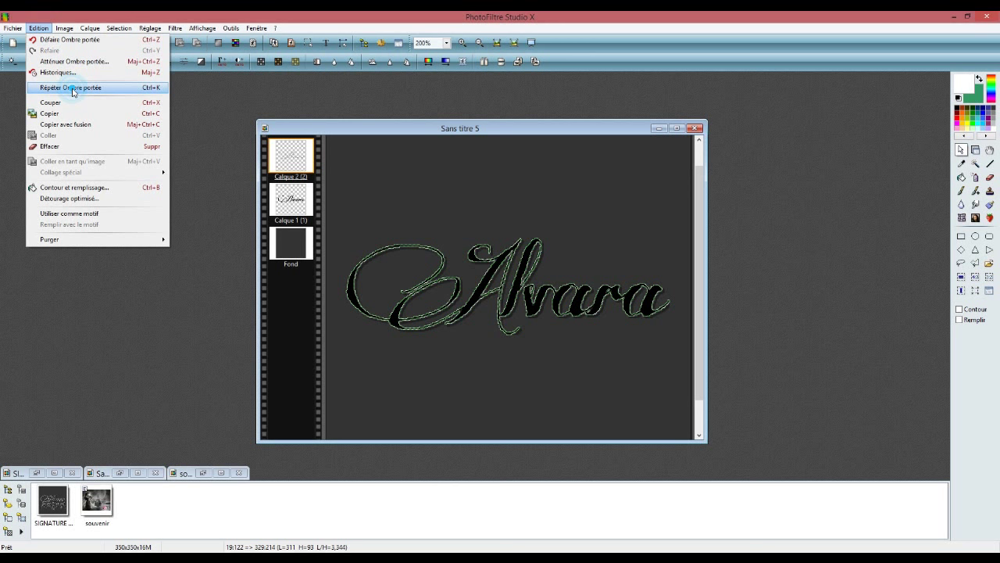
left_click(73, 89)
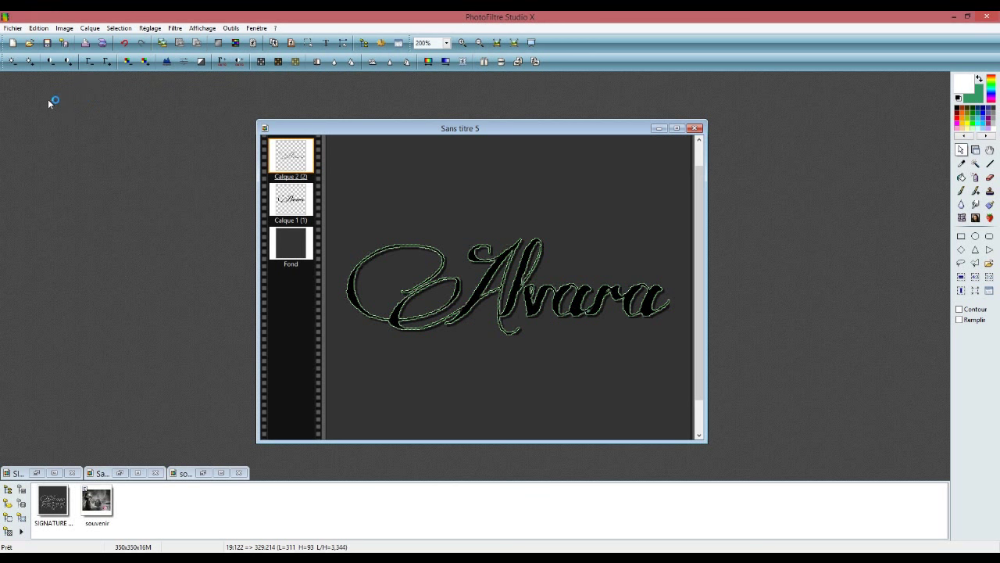
Apply Contour 3D with only Couleur 1 in black, Epaisseur 10, Opacité 70, position Haut / Gauche and Adoucir enabled
left_click(173, 28)
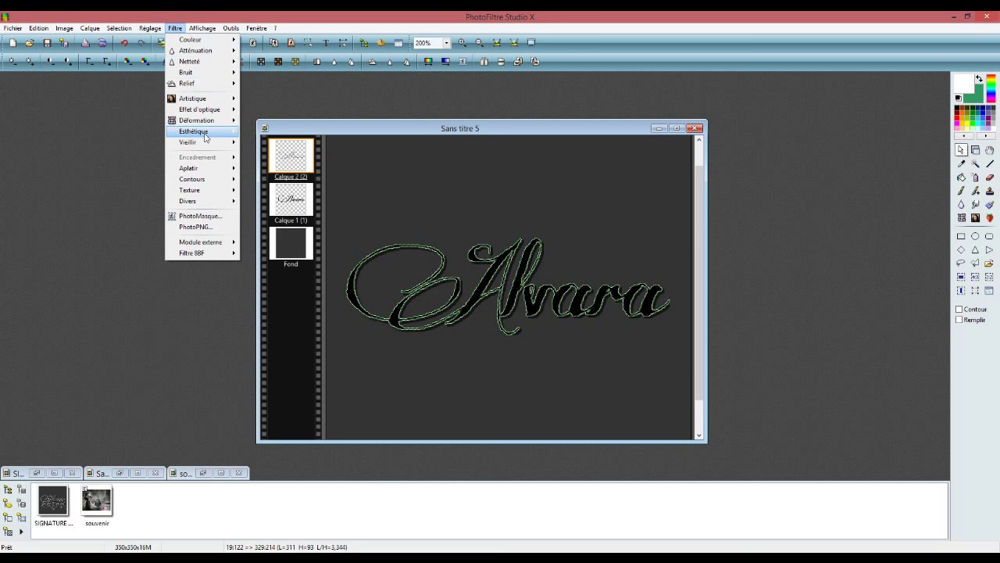
mouse_move(206, 138)
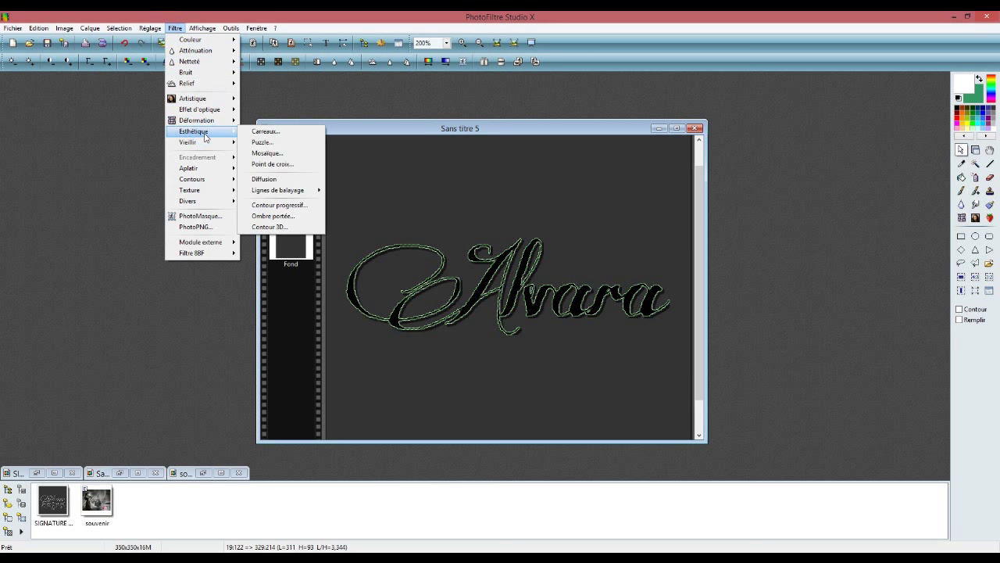
left_click(280, 228)
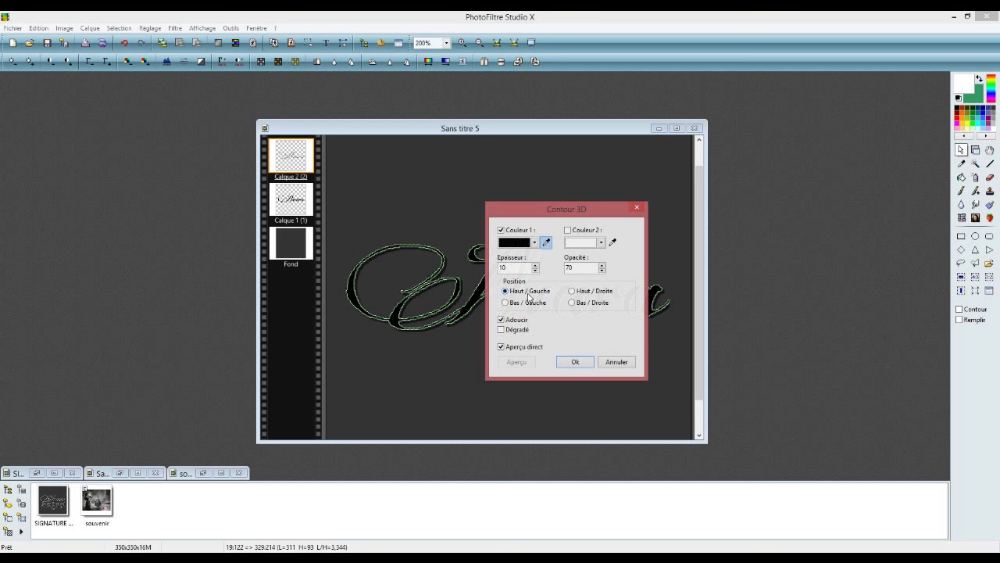
left_click(574, 362)
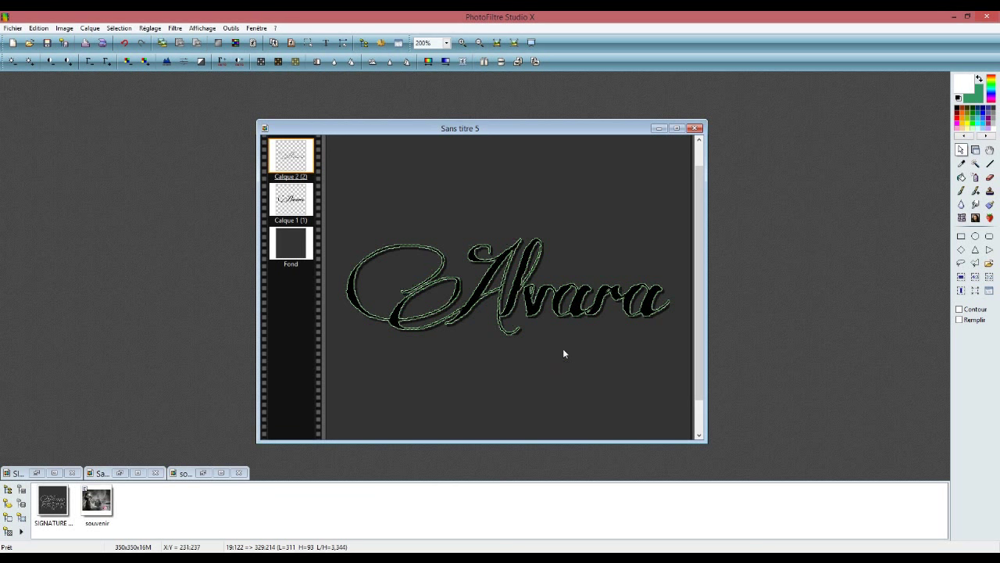
Stroke the lettering selection with a smoothed white contour, width 1, at 70% opacity, without any fill
left_click(46, 32)
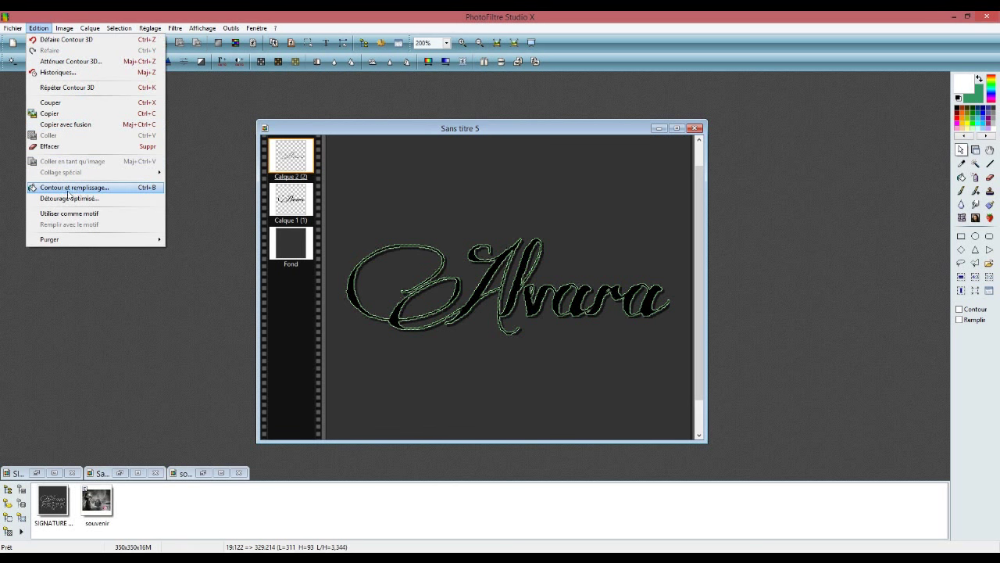
left_click(87, 189)
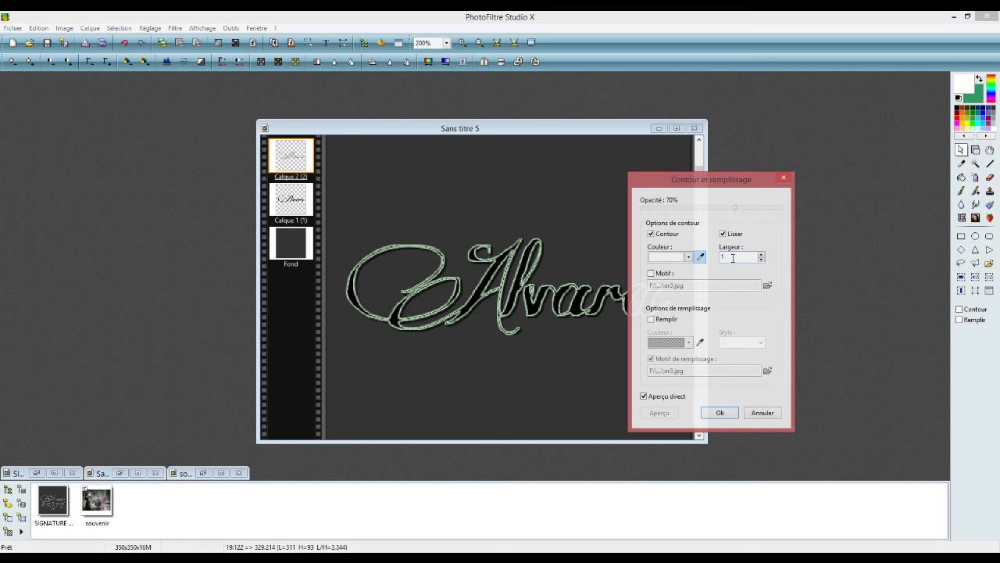
left_click(716, 412)
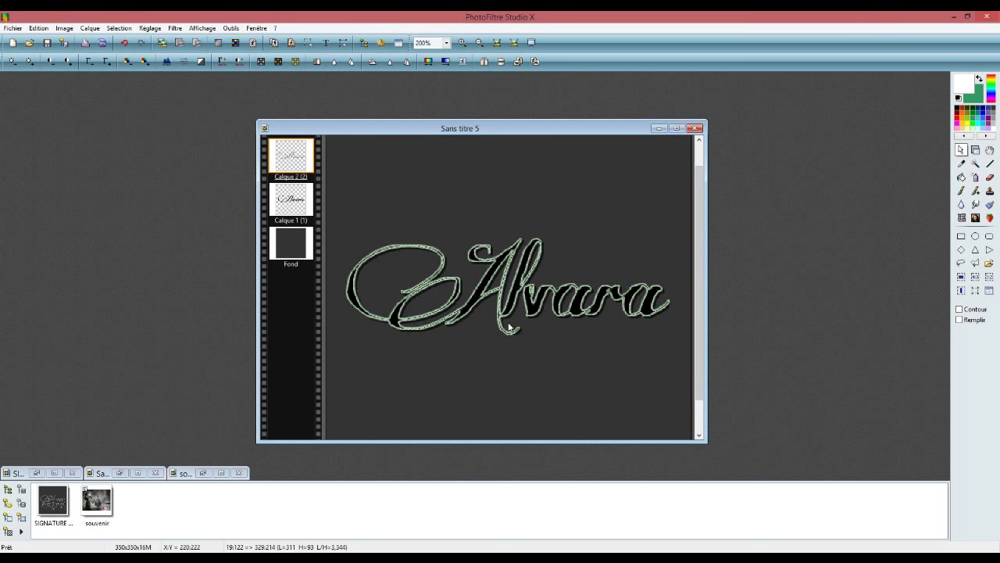
Apply the Relief adouci filter to the outlined lettering on layer Calque 2
left_click(175, 28)
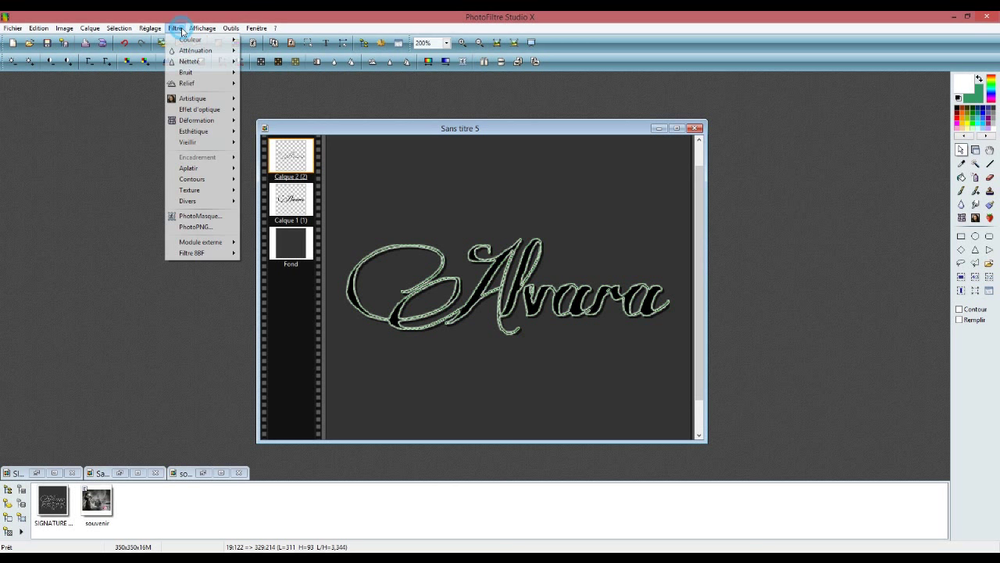
mouse_move(209, 84)
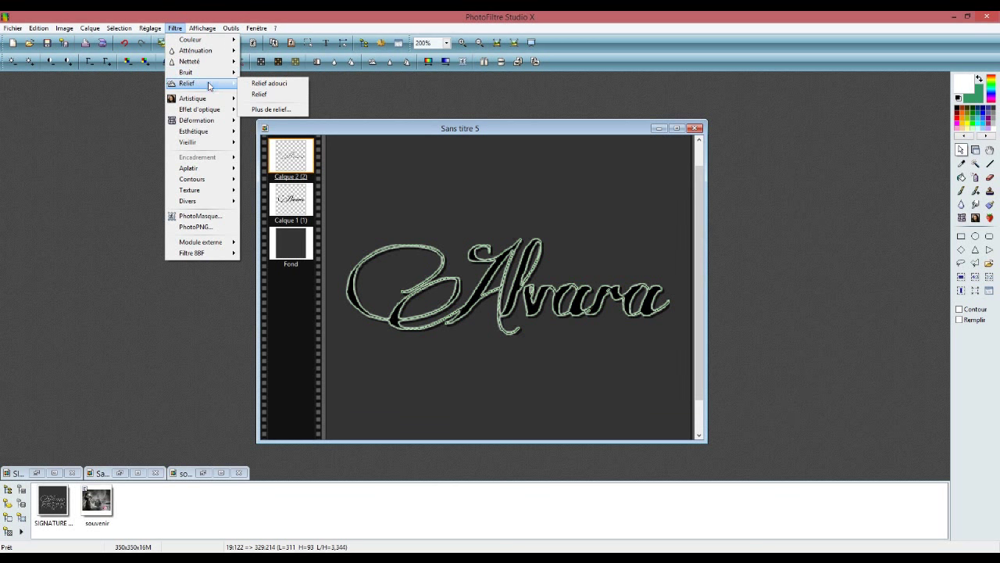
left_click(260, 84)
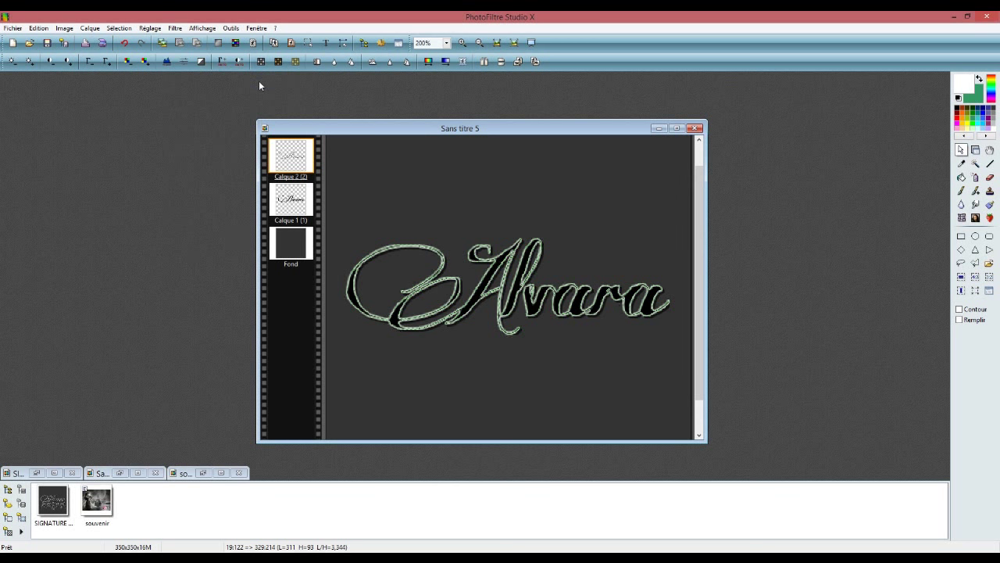
Hide the black lettering layer Calque 1 and move the outlined lettering up near the image's upper edge
left_click(286, 211)
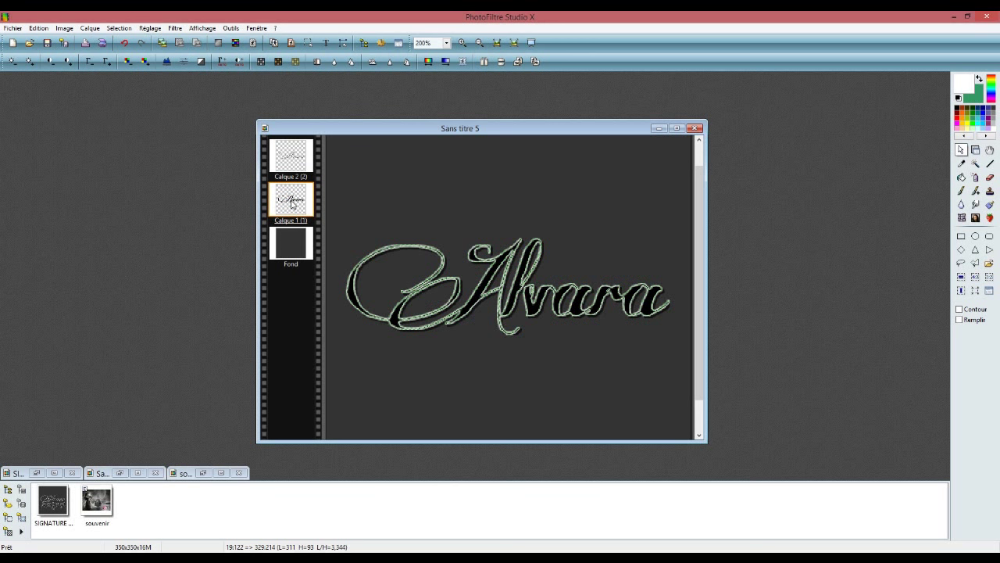
right_click(291, 201)
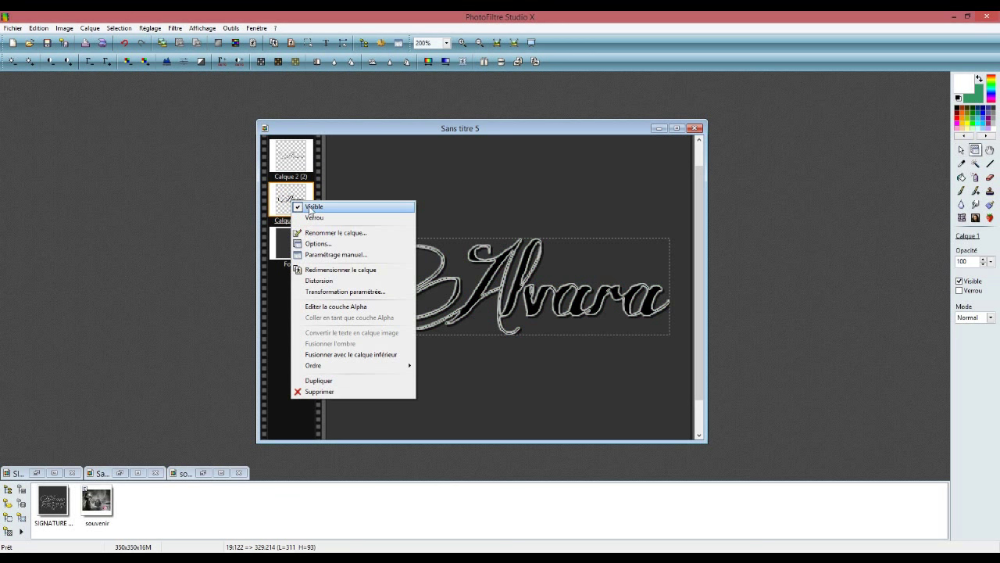
left_click(312, 207)
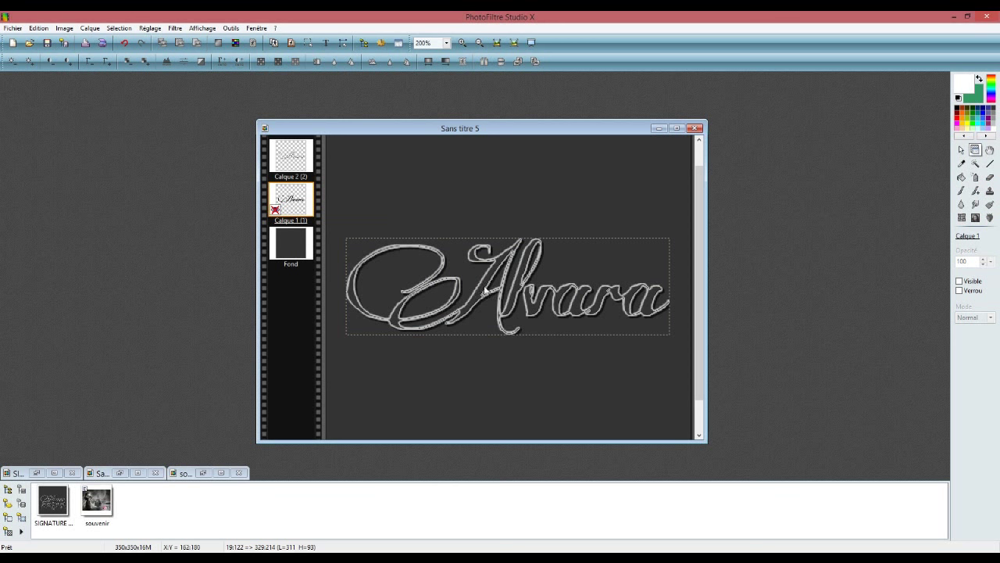
left_click_drag(514, 310, 517, 235)
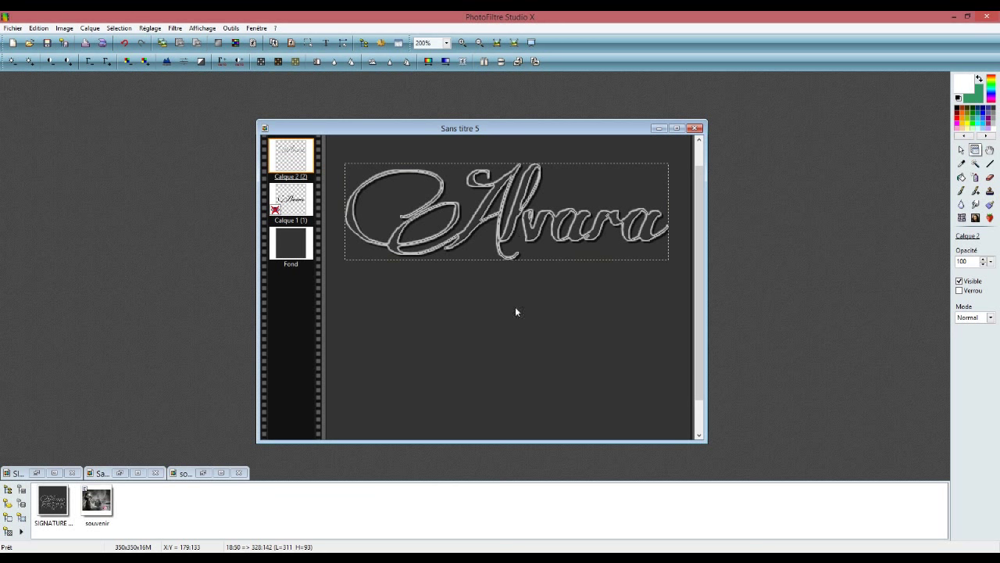
Add the character "a" as black text in KR Fleur Flair Lines 2 at size 72 and place the ornament below the lettering
left_click(326, 44)
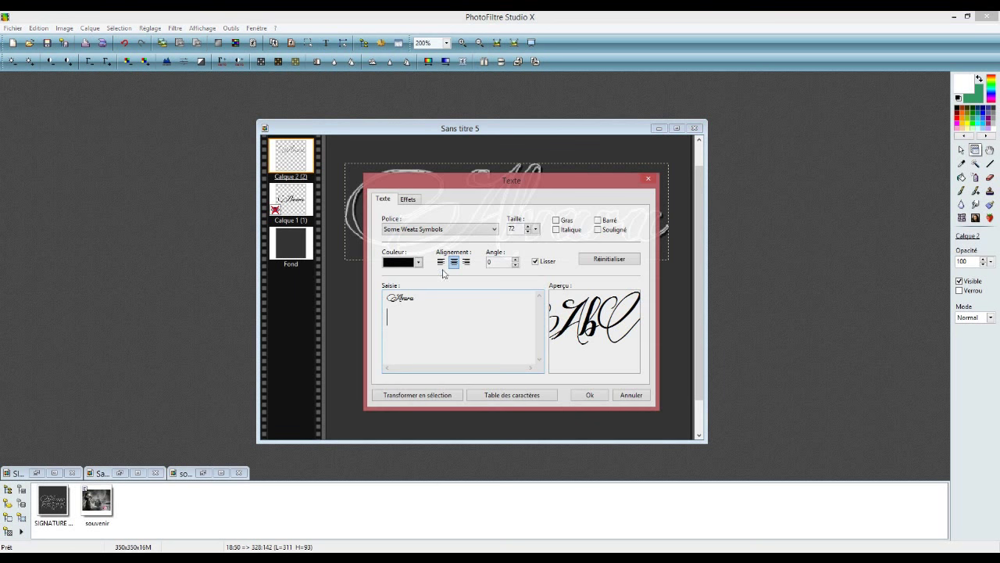
left_click(494, 230)
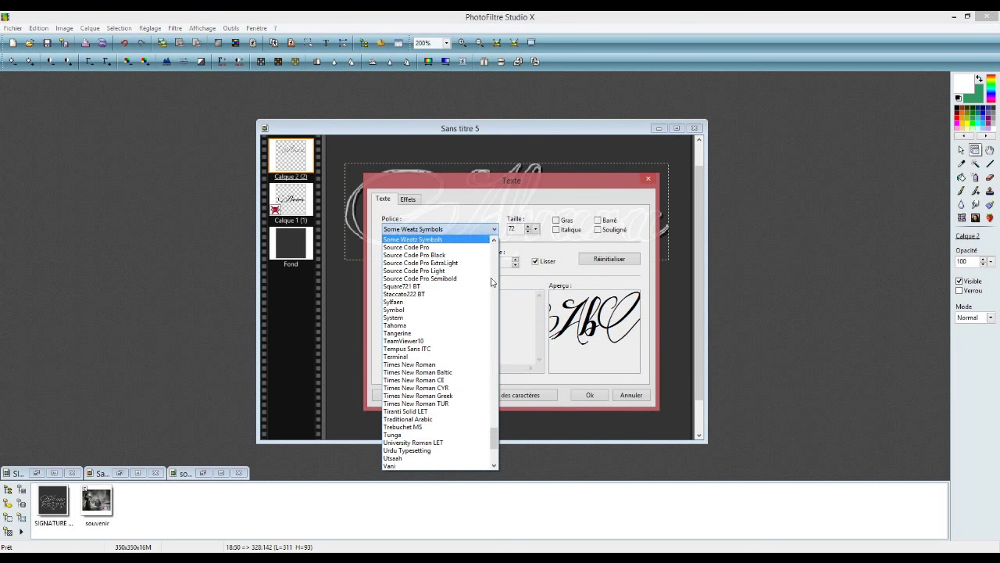
left_click_drag(494, 438, 501, 258)
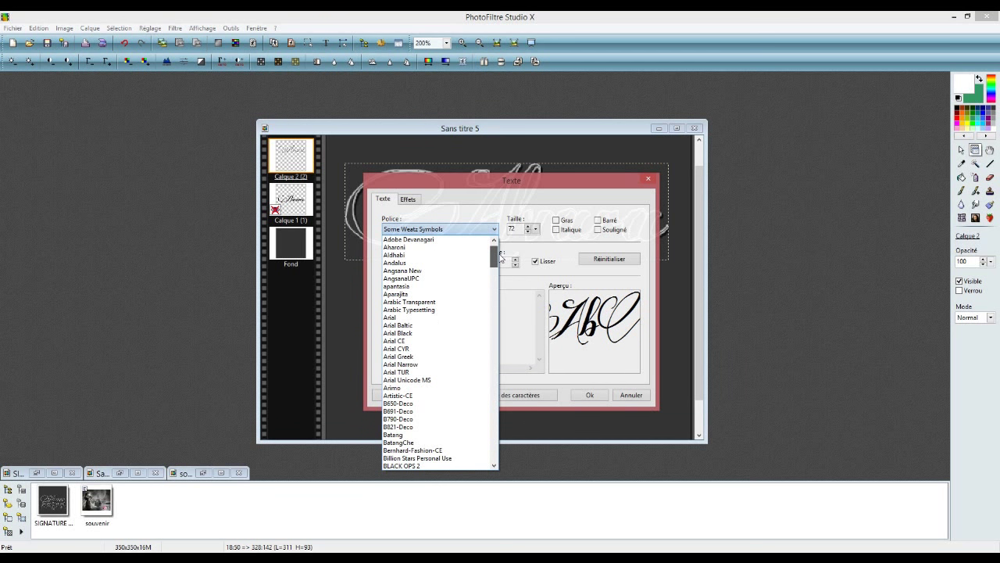
left_click_drag(501, 258, 503, 339)
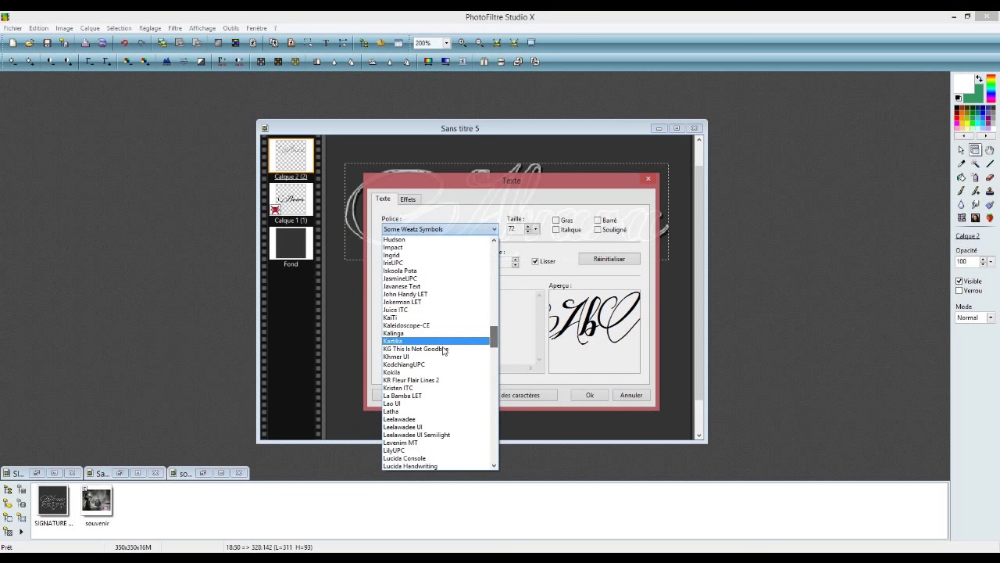
left_click(418, 382)
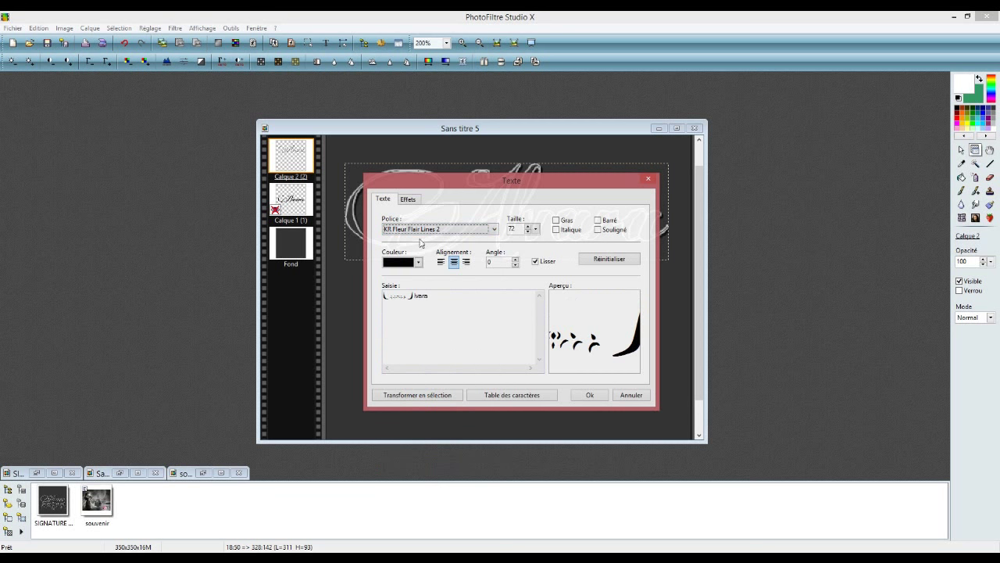
left_click(431, 296)
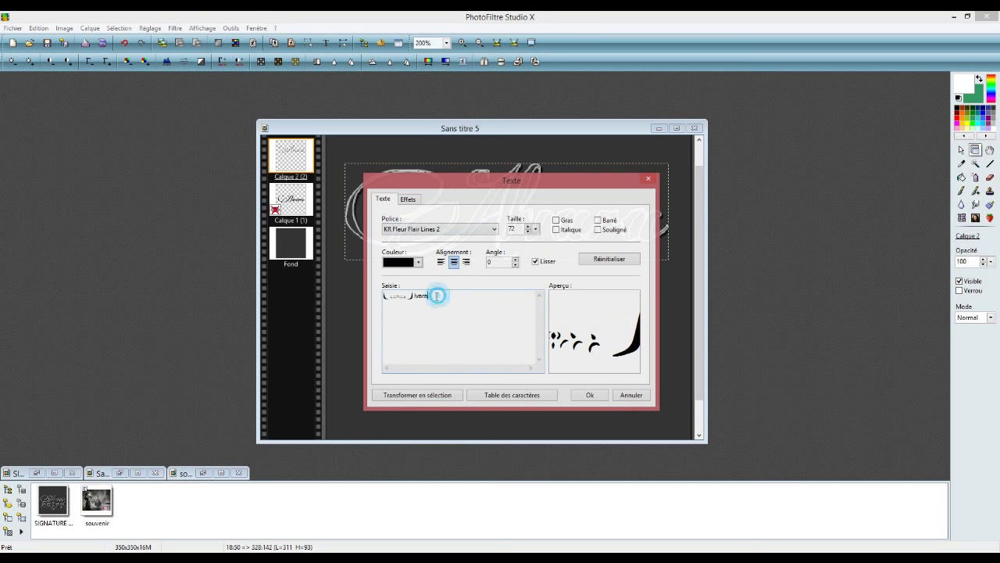
double_click(383, 297)
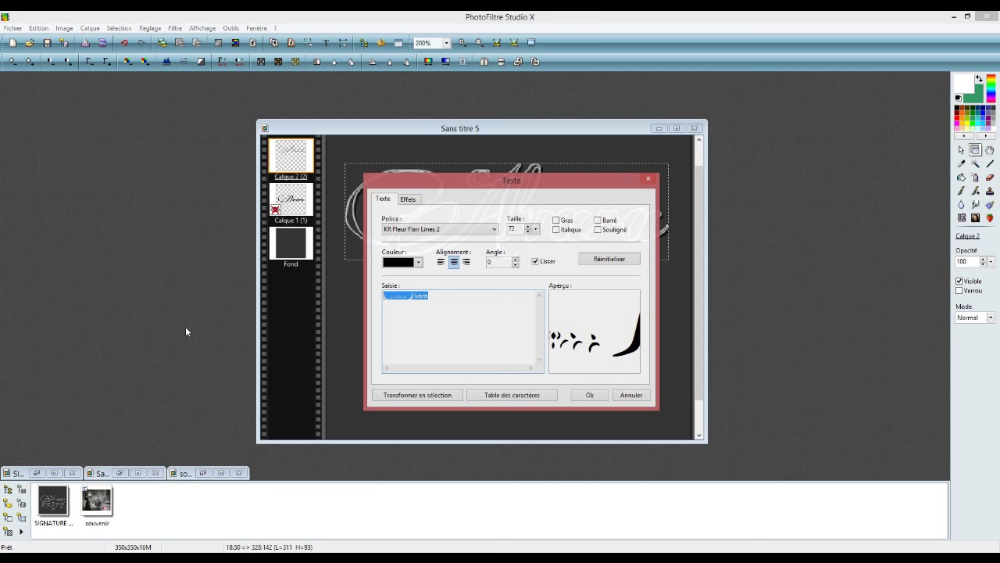
type("a")
left_click(588, 395)
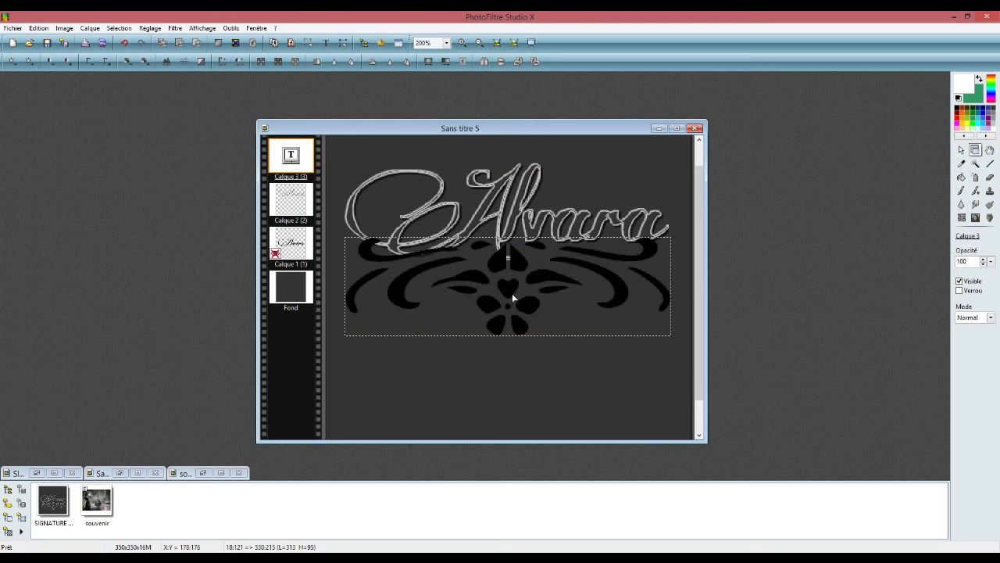
left_click_drag(512, 288, 514, 328)
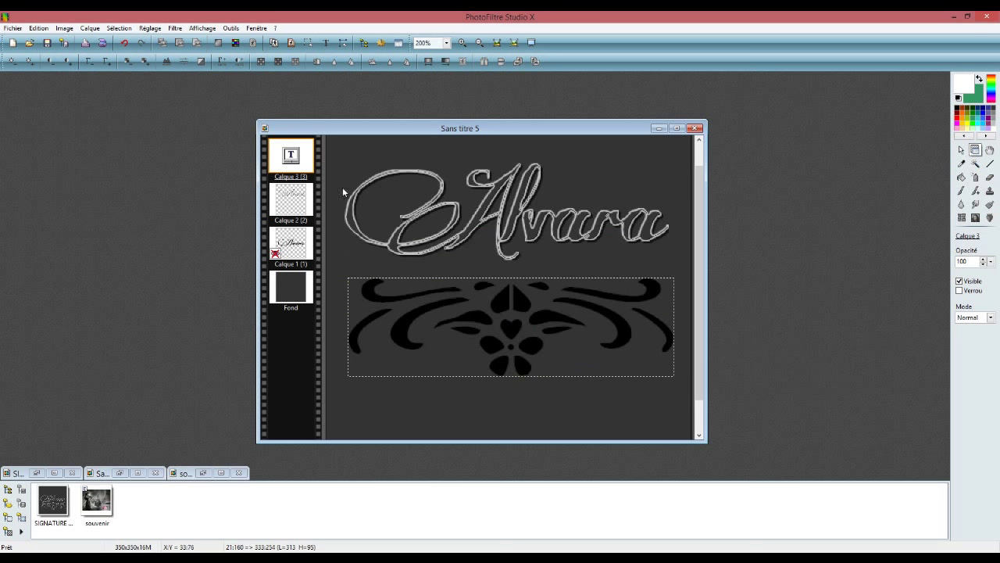
Convert the ornament text on Calque 3 to an image layer and duplicate it
right_click(286, 164)
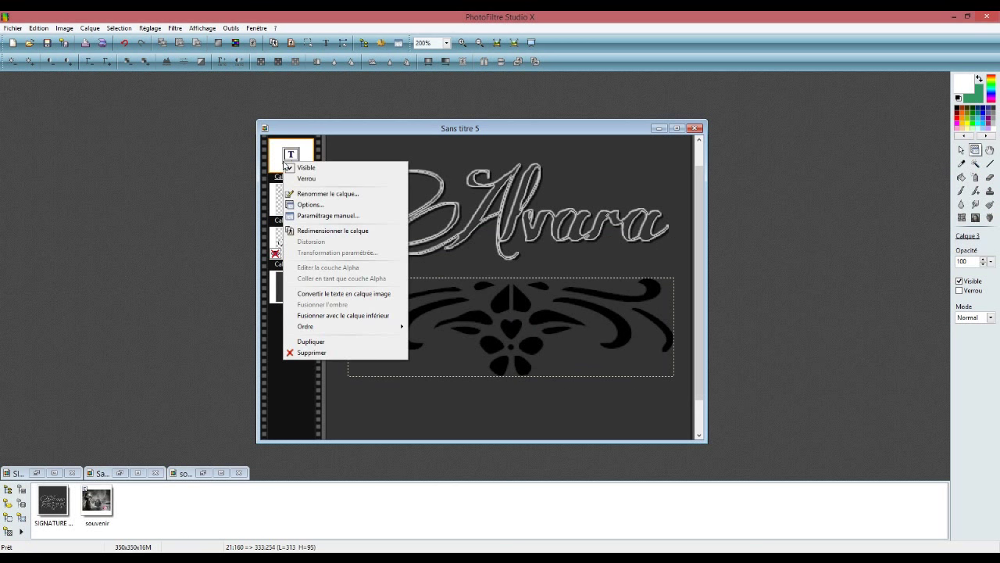
left_click(337, 295)
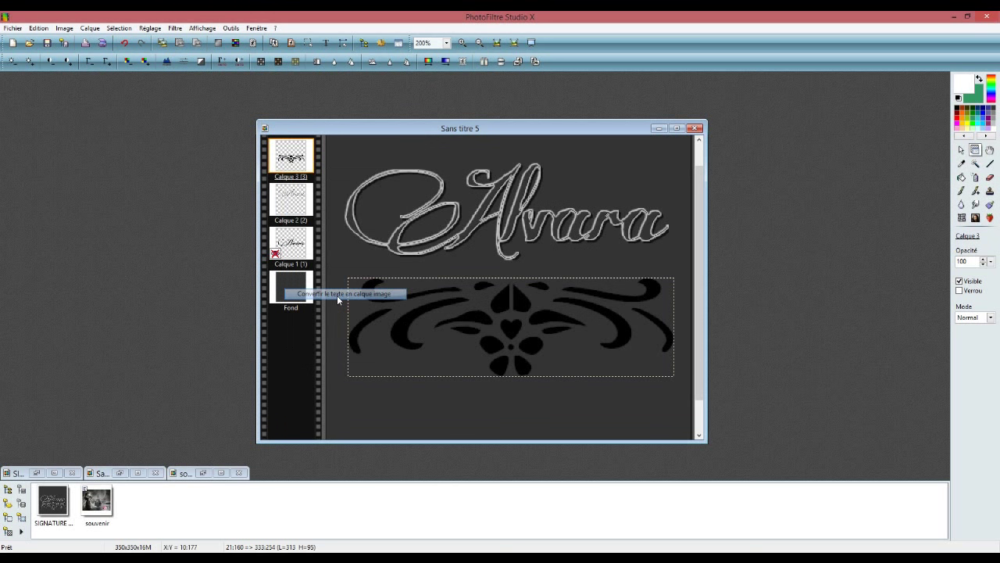
right_click(286, 166)
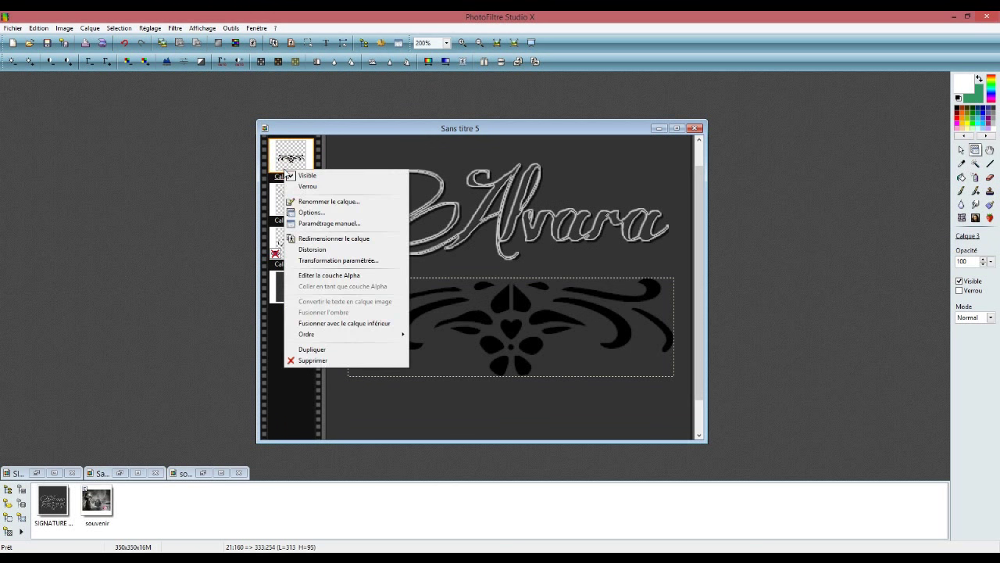
left_click(309, 351)
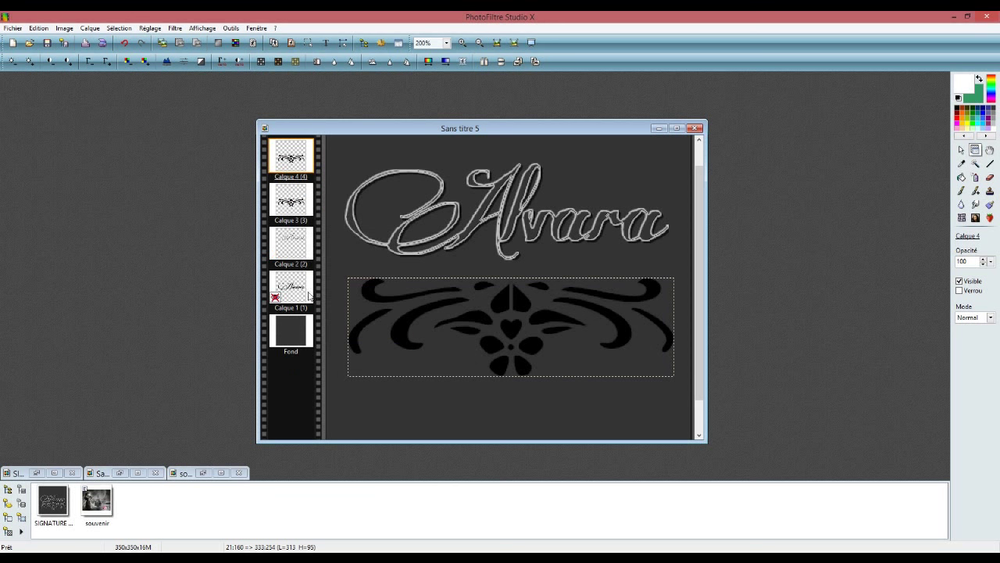
Select the ornament's shape on the duplicate layer Calque 4 and erase its black fill, keeping the selection
left_click(118, 28)
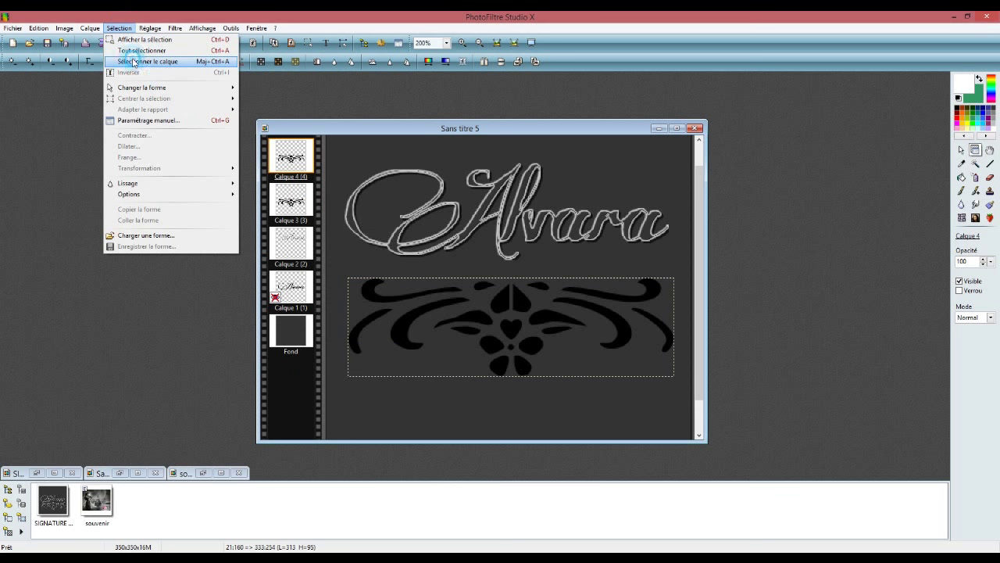
left_click(139, 61)
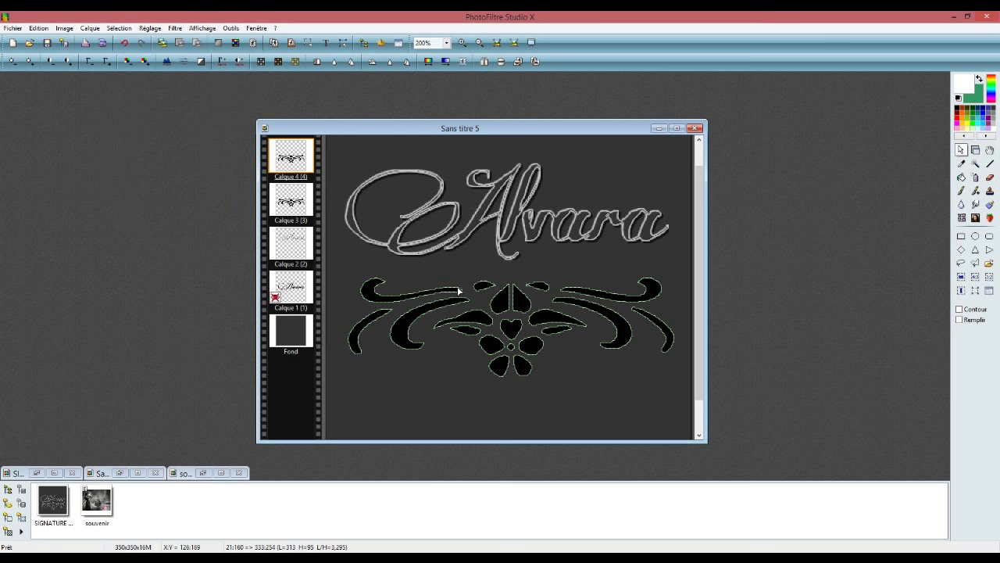
key("Delete")
Apply a flat black Ombre portée at opacity 40 with Delta X and Y of 2 to Calque 4, and repeat it once
left_click(176, 29)
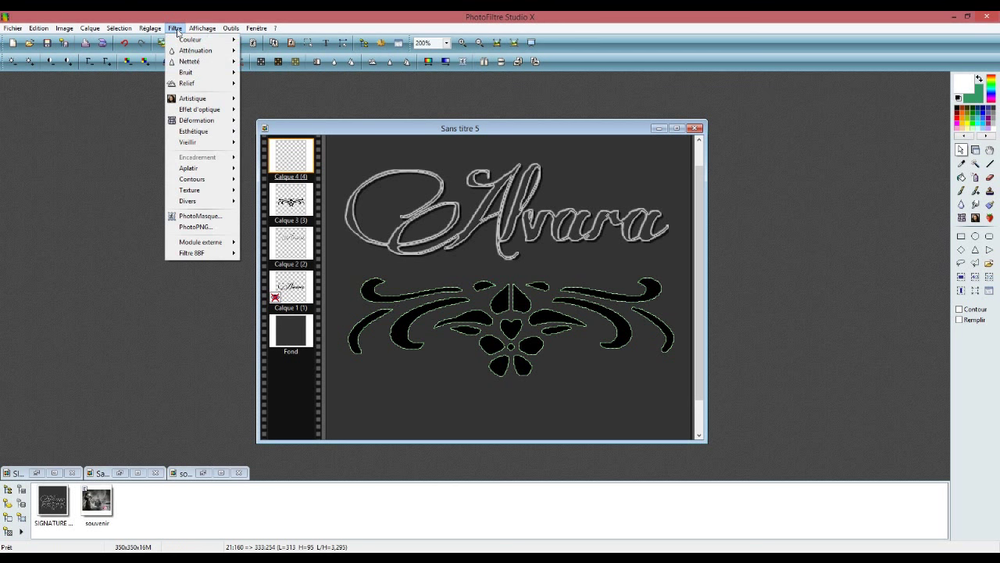
mouse_move(194, 131)
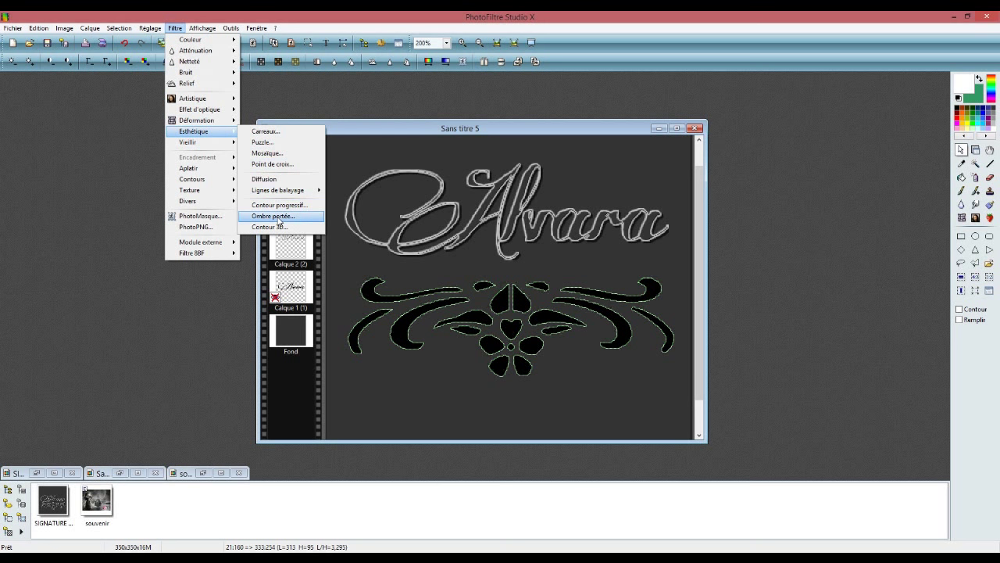
left_click(279, 222)
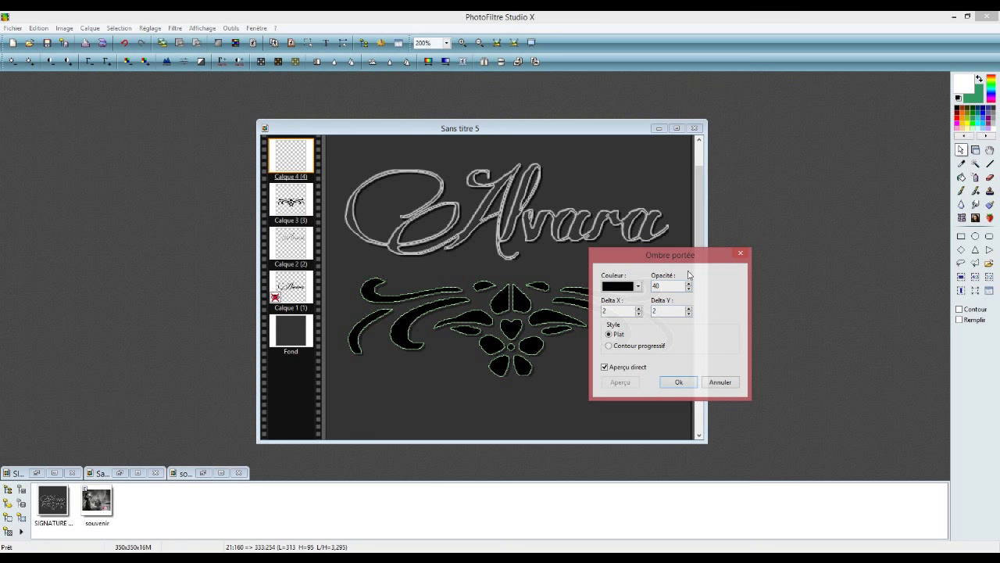
left_click(681, 382)
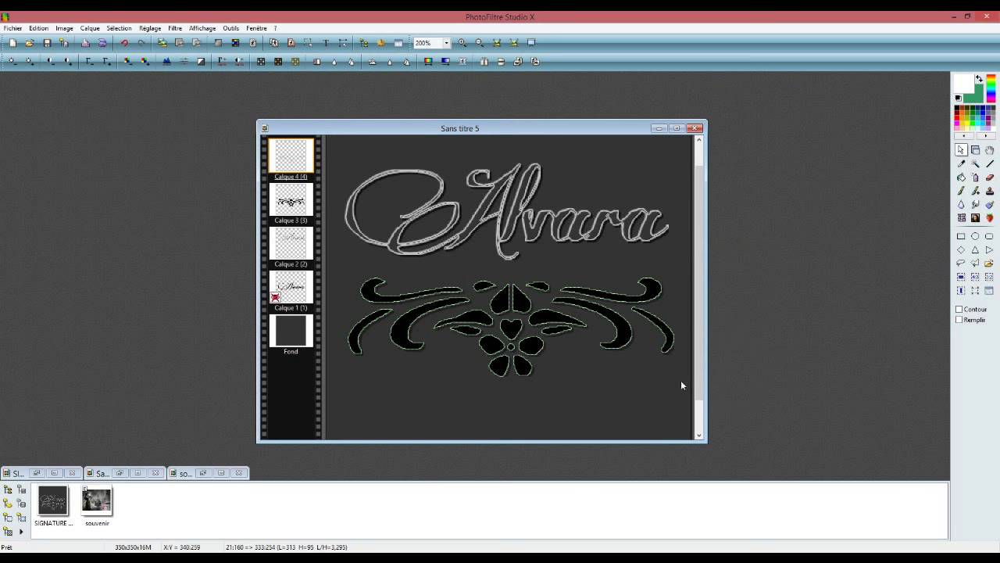
left_click(38, 28)
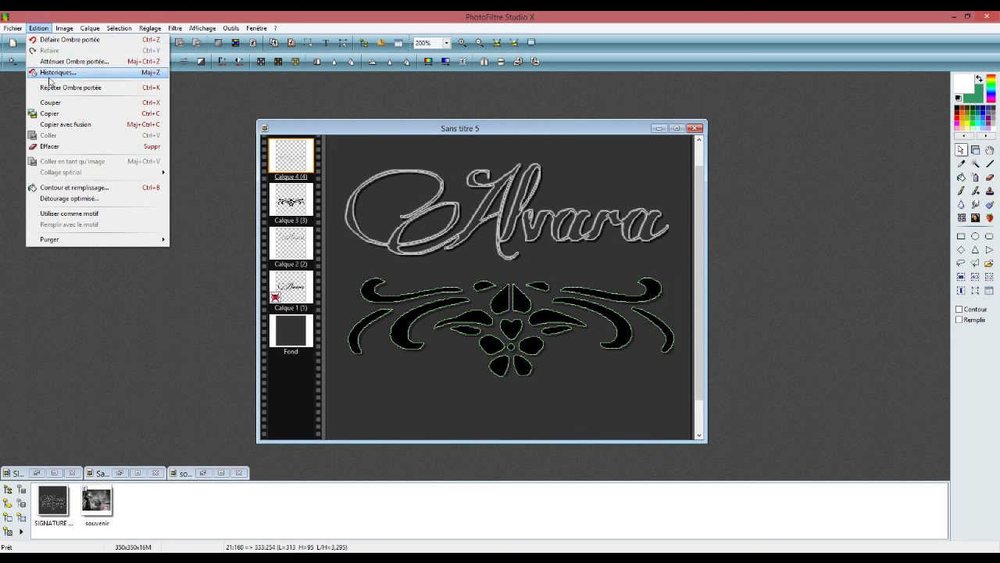
left_click(53, 86)
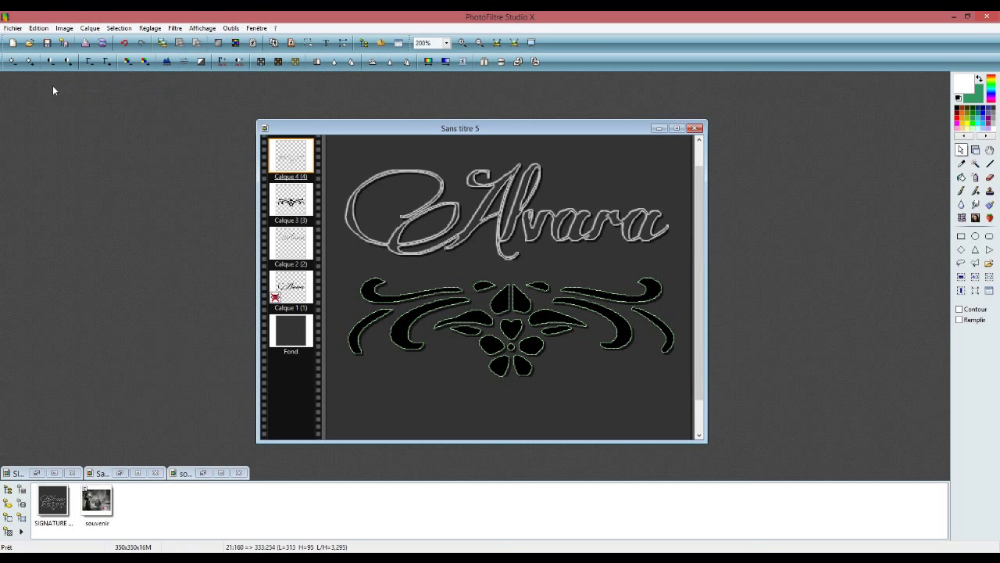
Apply Contour 3D to the ornament selection with Couleur 1 black, Epaisseur 10, Opacité 70, position Haut / Gauche and Adoucir enabled
left_click(174, 28)
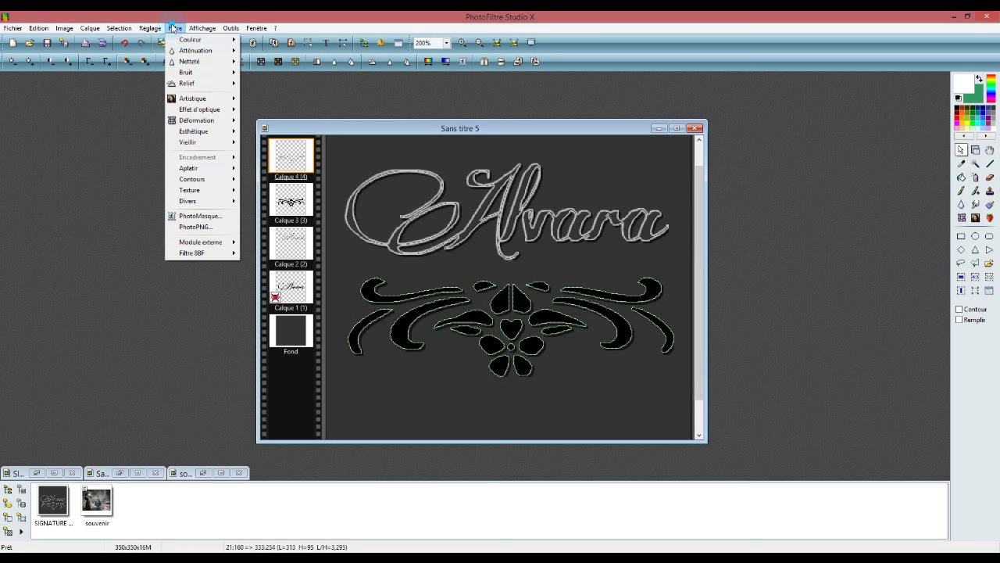
mouse_move(196, 134)
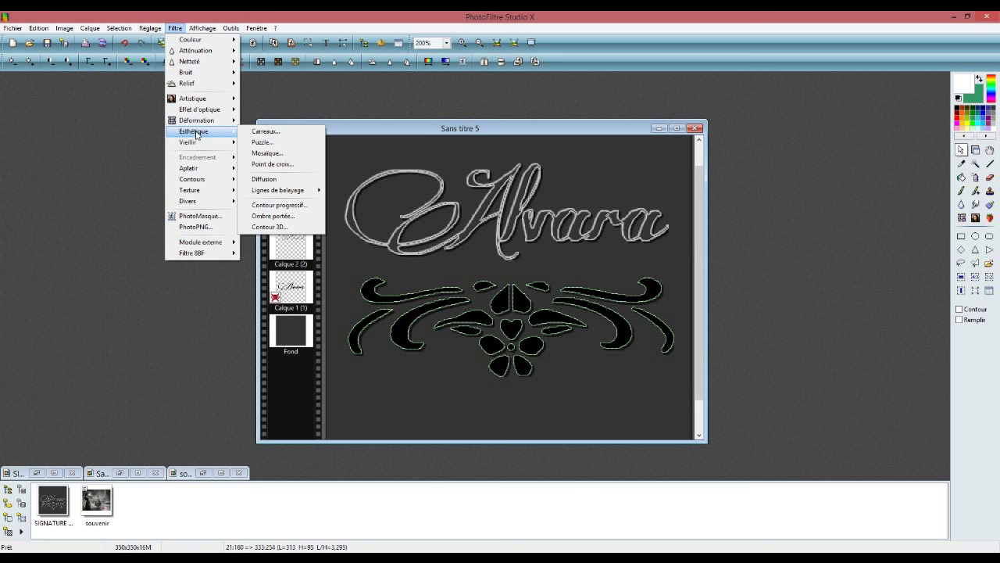
left_click(279, 227)
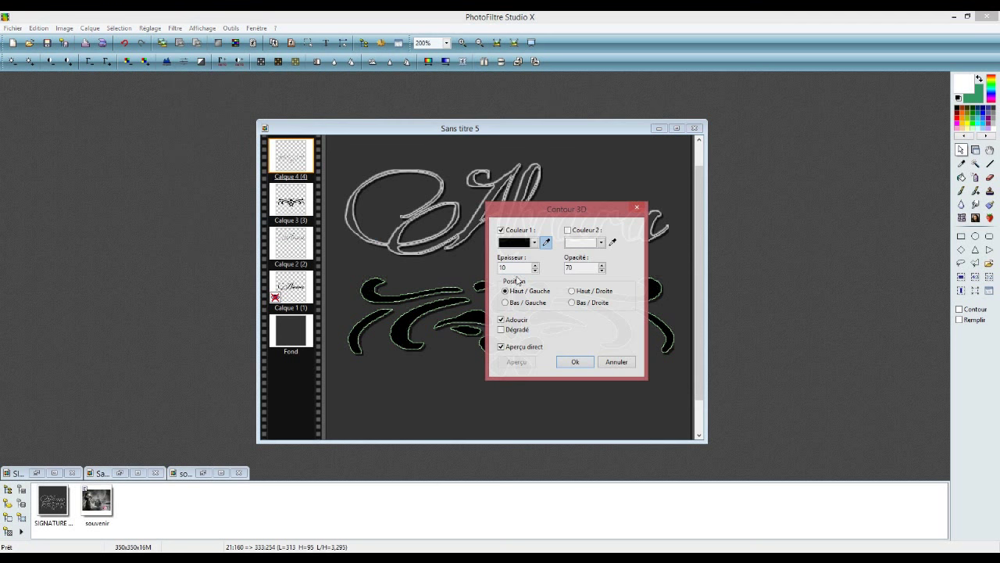
left_click(575, 361)
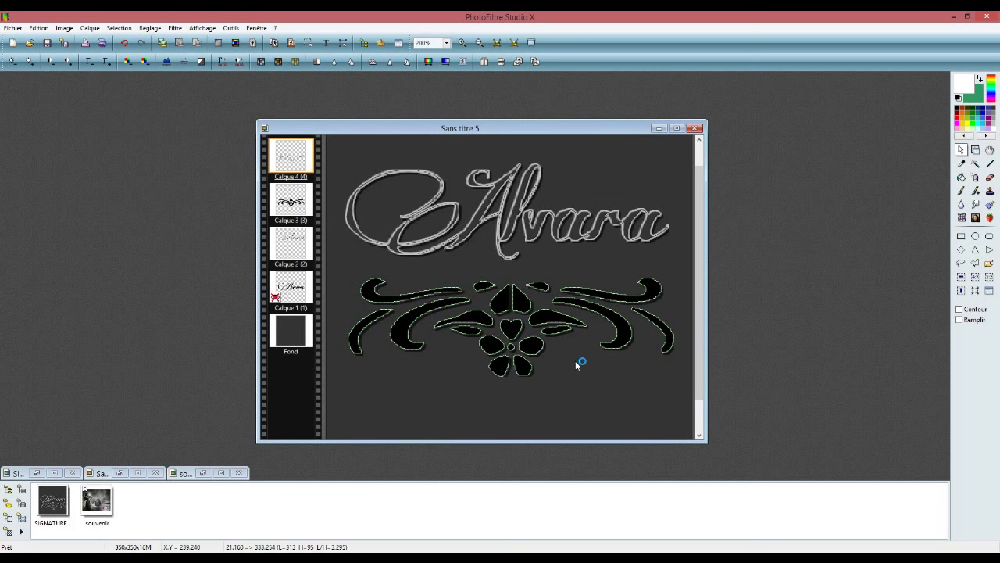
Stroke the ornament selection on Calque 4 with a white contour, without any fill
left_click(39, 28)
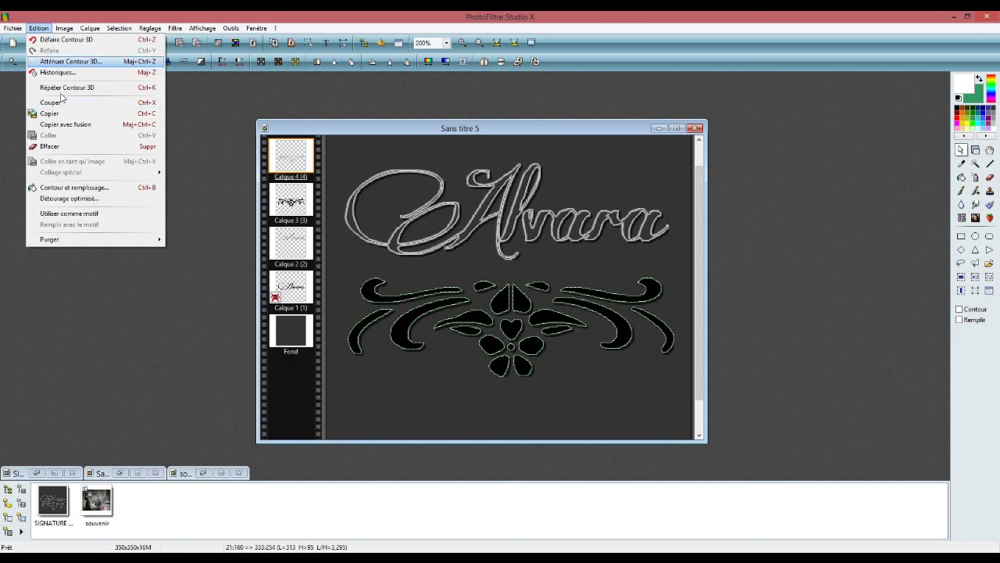
left_click(78, 188)
left_click(727, 417)
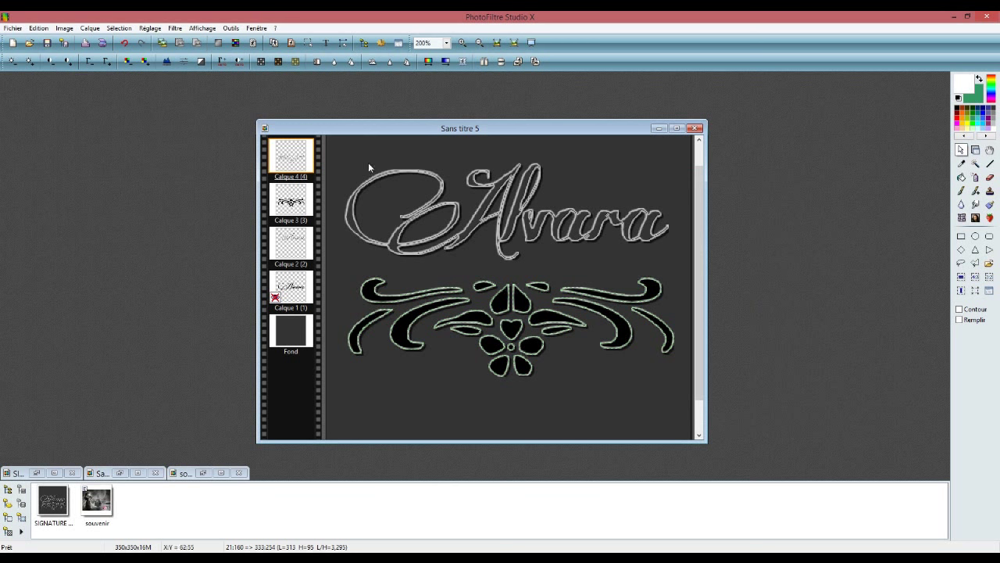
Apply a Relief filter to the outlined ornament on Calque 4
left_click(174, 28)
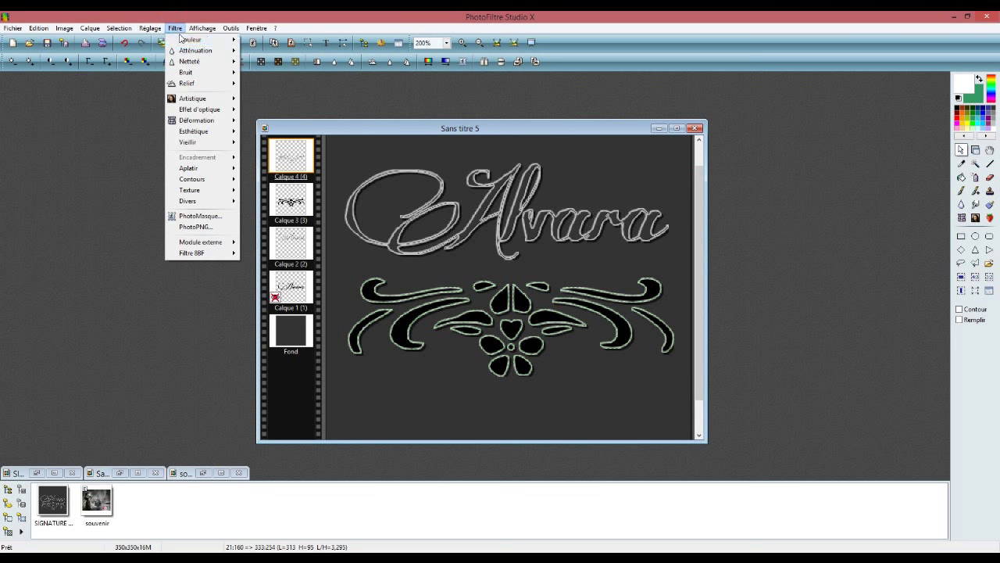
mouse_move(189, 86)
left_click(269, 83)
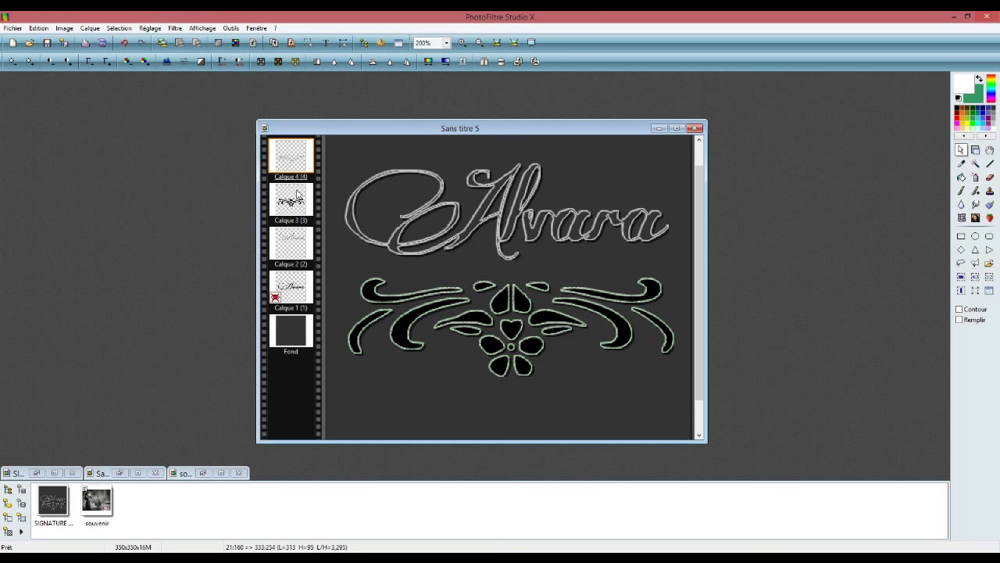
Hide the solid black ornament layer Calque 3, leaving the outlined ornament on Calque 4 displayed
left_click(292, 206)
right_click(292, 207)
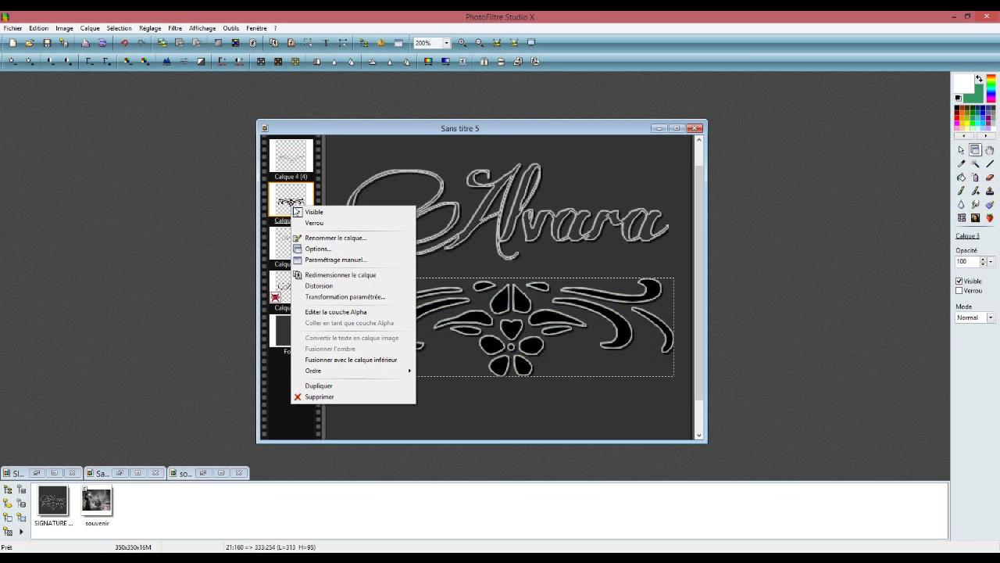
left_click(313, 211)
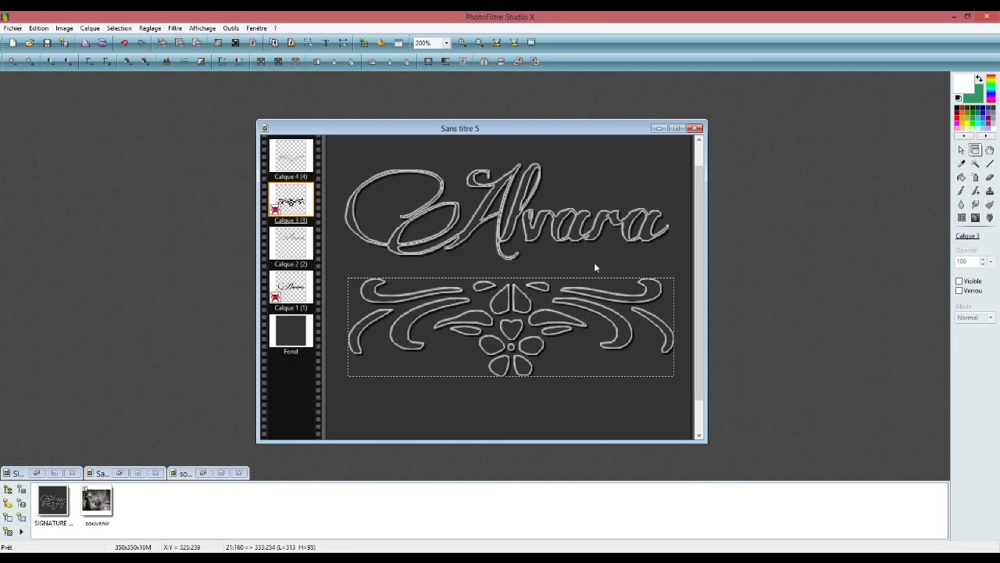
Move Calque 2 directly beneath Calque 4 in the layer order and lower the outlined signature to about Y 71, against the ornament
left_click(512, 233)
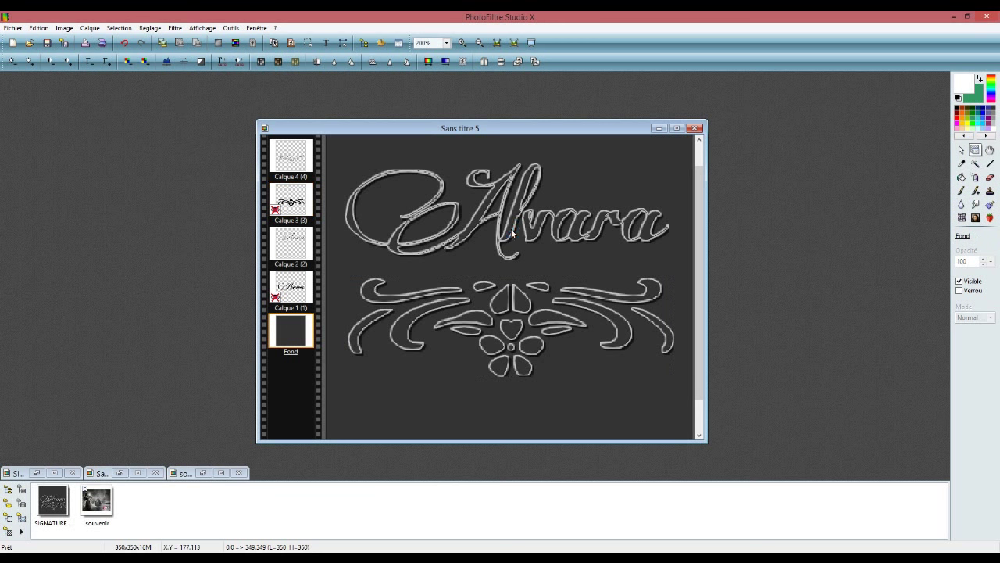
left_click_drag(294, 249, 297, 195)
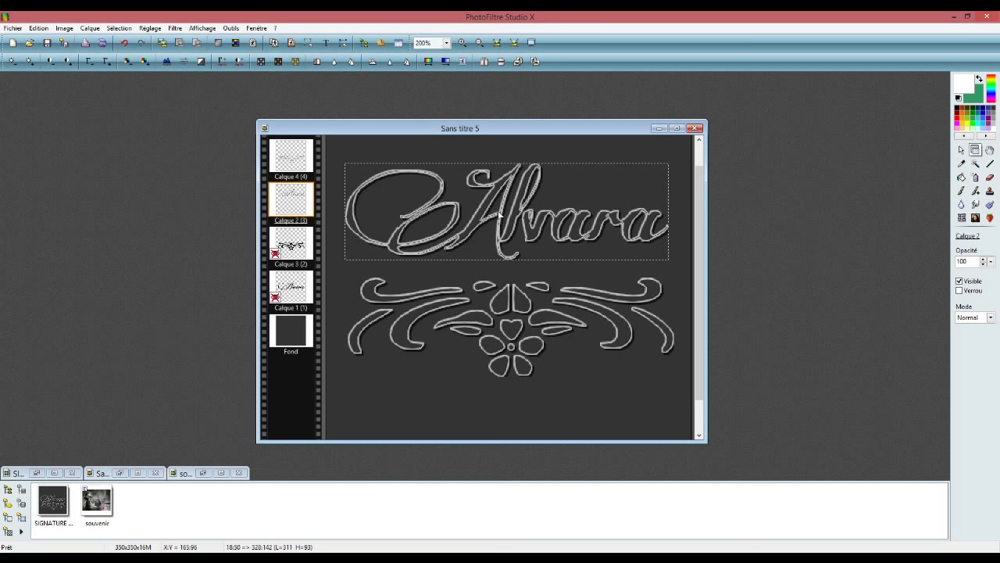
left_click_drag(498, 213, 499, 235)
left_click(508, 318)
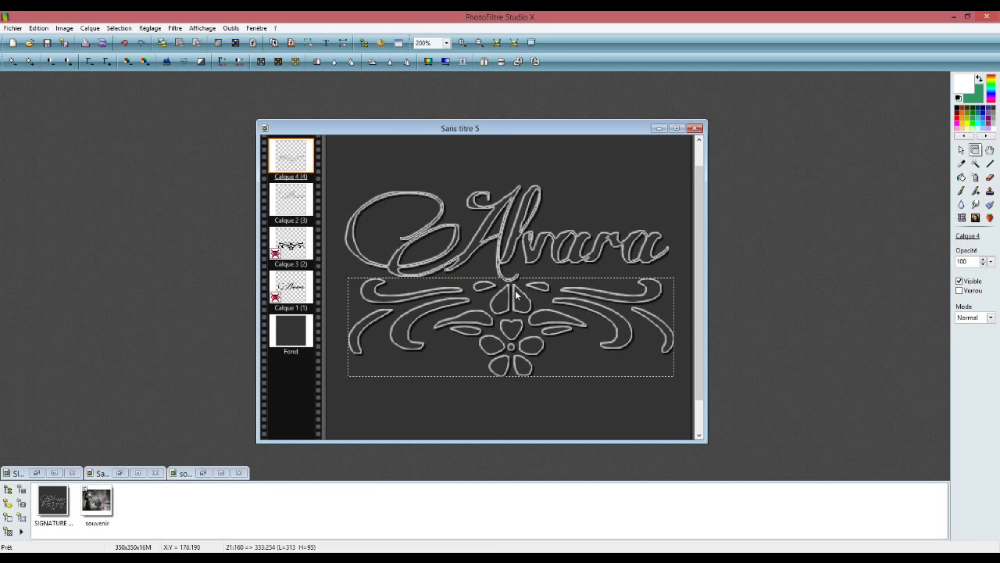
Nudge the outlined signature horizontally to about X 19 so that it is centred over the ornament
left_click(519, 227)
left_click(506, 250)
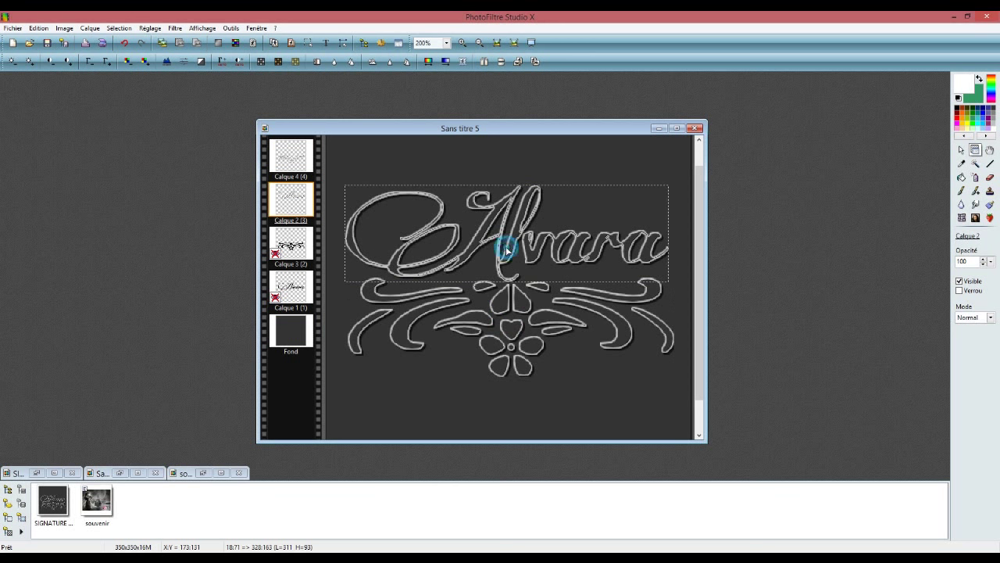
key("Right")
key("Right")
key("Right")
key("Right")
key("Right")
key("Right")
key("Right")
key("Right")
key("Right")
key("Right")
key("Right")
key("Right")
key("Right")
key("Right")
key("Right")
key("Right")
key("Left")
key("Left")
key("Left")
key("Left")
key("Left")
key("Left")
key("Left")
key("Left")
key("Left")
key("Left")
key("Left")
key("Left")
key("Left")
key("Left")
key("Left")
key("Left")
key("Right")
key("Right")
key("Right")
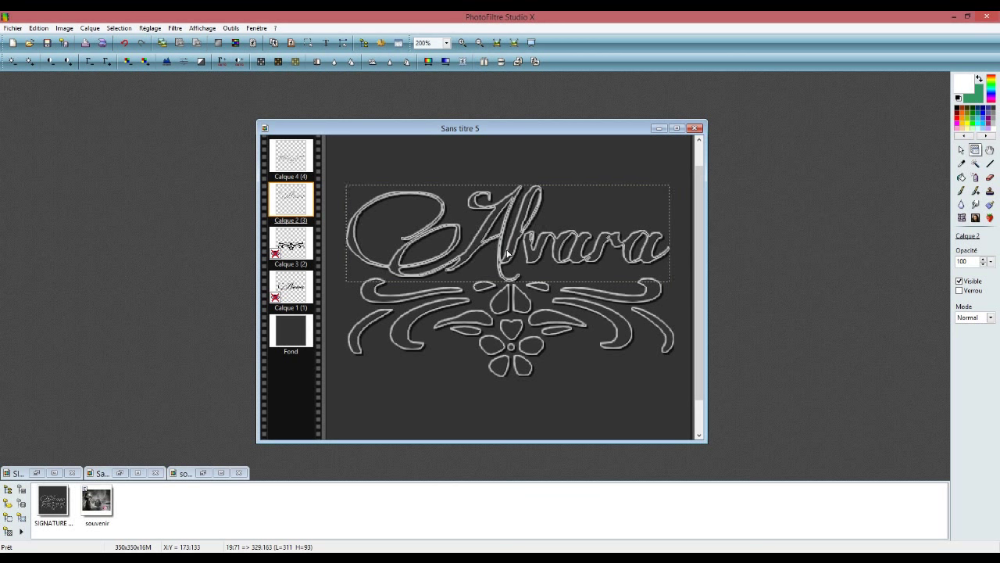
key("Left")
key("Left")
left_click(514, 305)
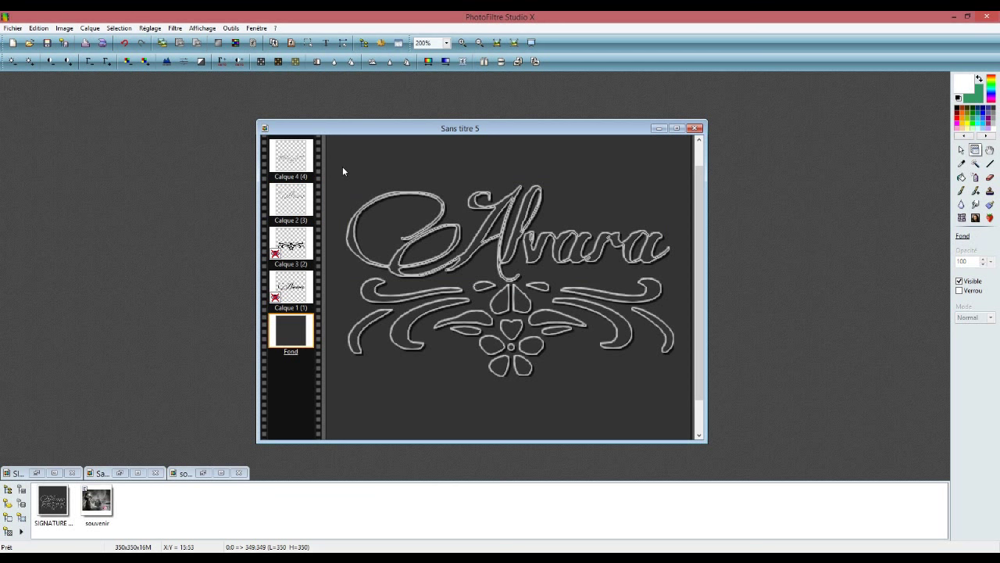
Merge the outlined ornament layer Calque 4 with Calque 2 and export the combined layer as PNG, replacing the existing SIGNPNG file
right_click(294, 157)
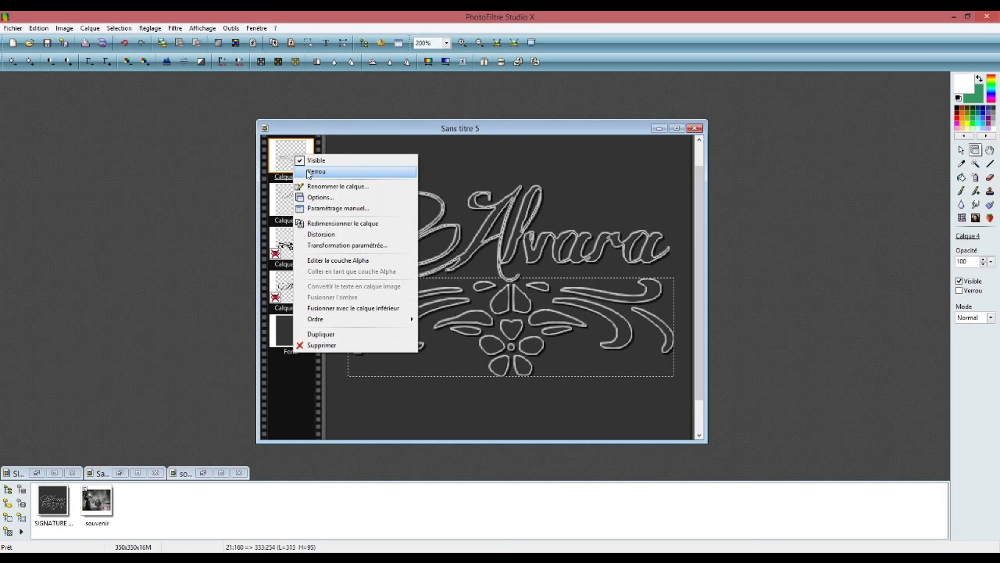
left_click(341, 309)
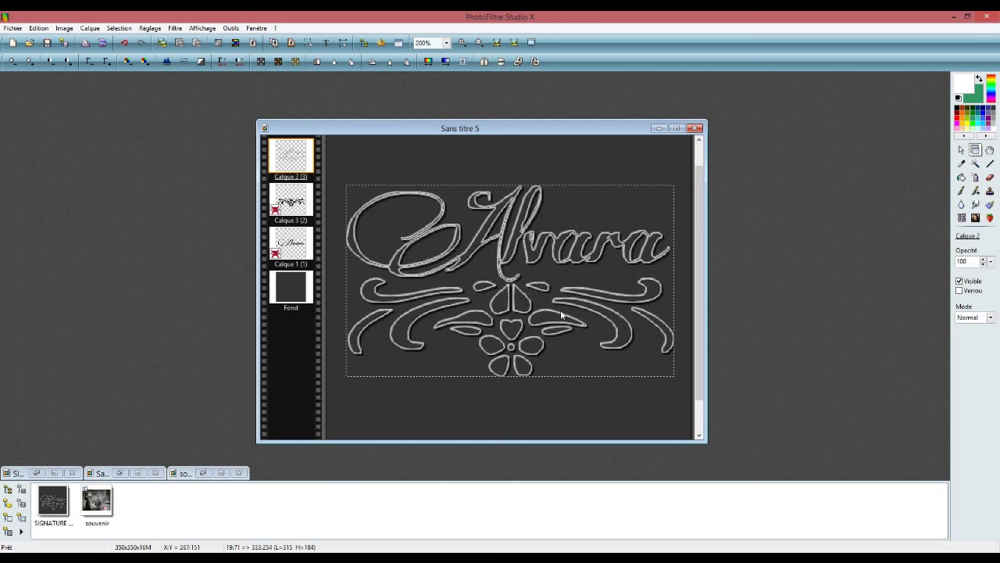
left_click(86, 30)
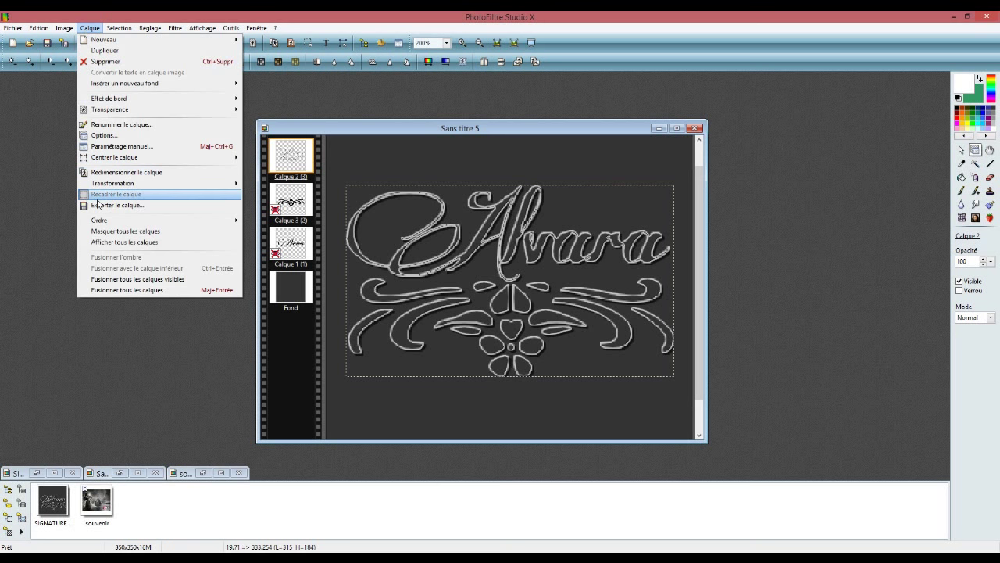
left_click(121, 204)
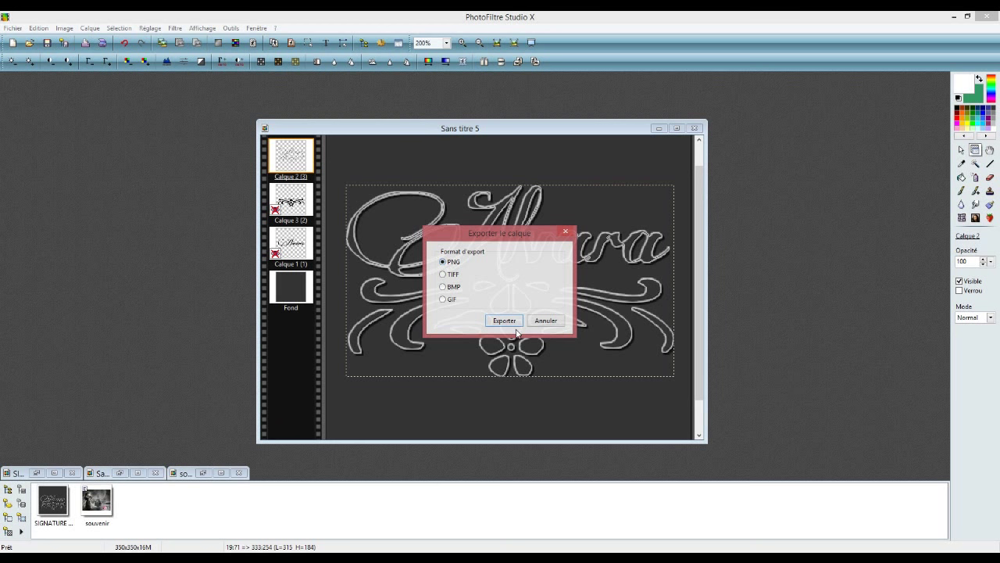
left_click(504, 320)
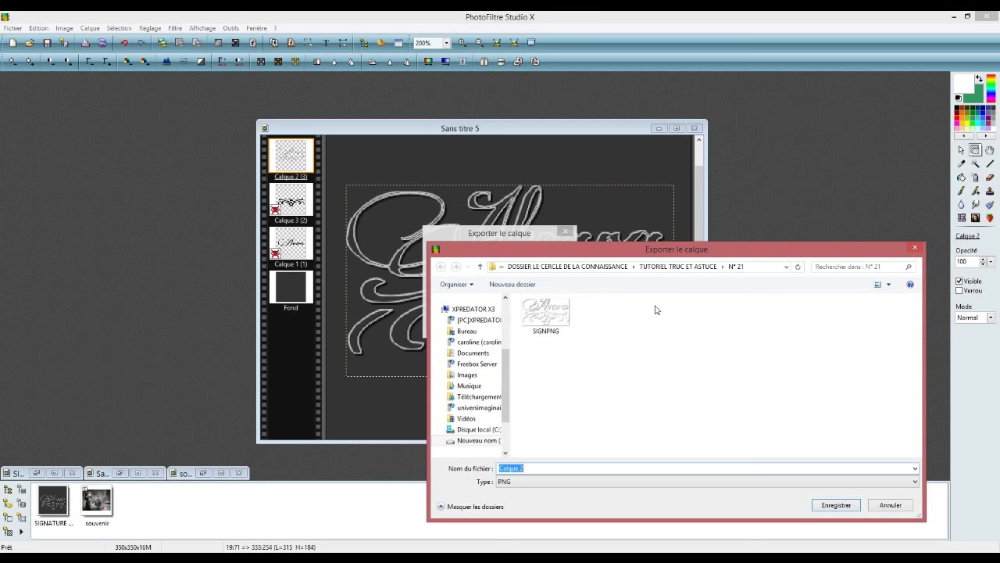
left_click(565, 322)
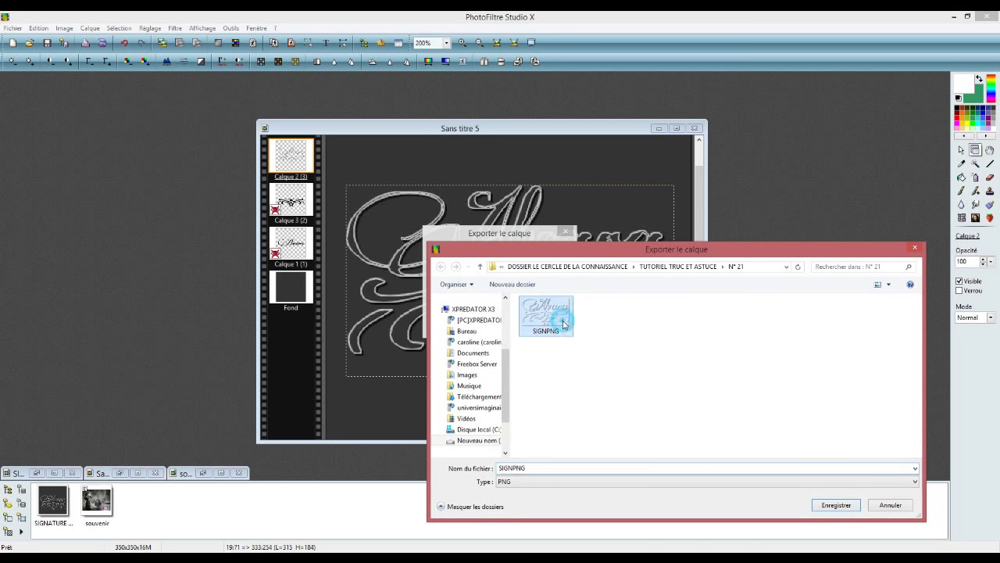
left_click(831, 508)
left_click(530, 289)
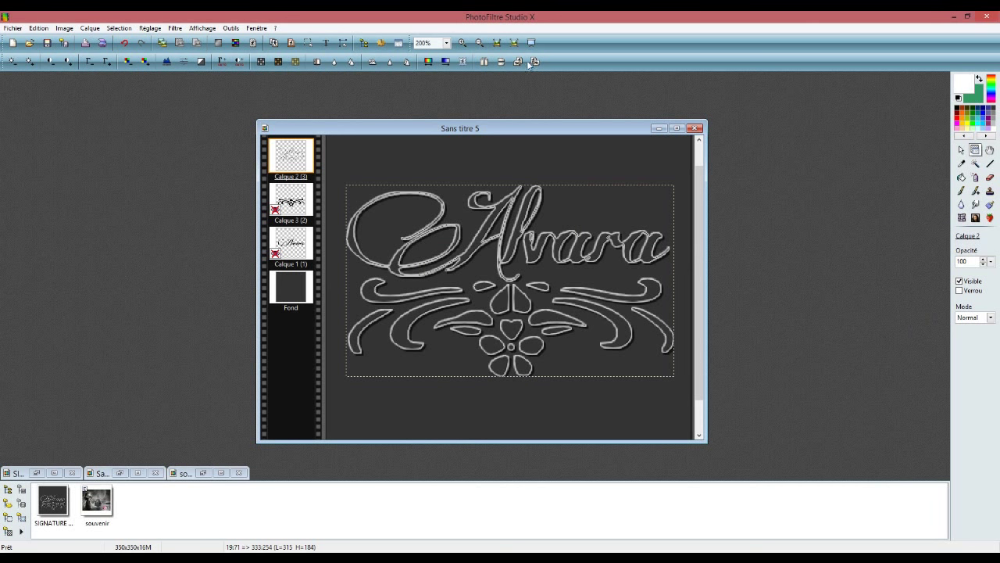
Close the Sans titre 5 image and bring the minimized souvenir.jpg image back into the workspace
left_click(694, 128)
left_click(538, 318)
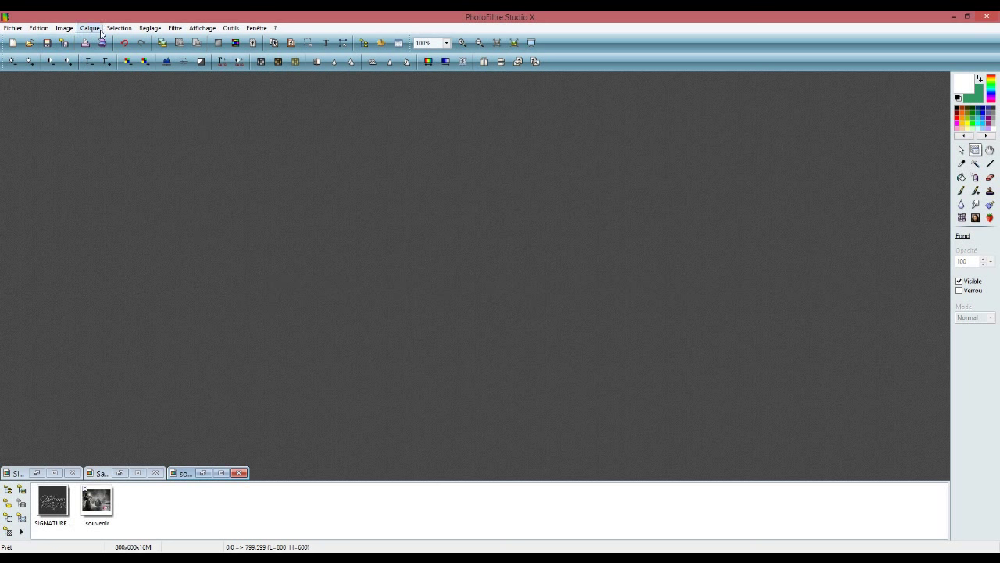
left_click(203, 474)
left_click_drag(352, 119, 390, 122)
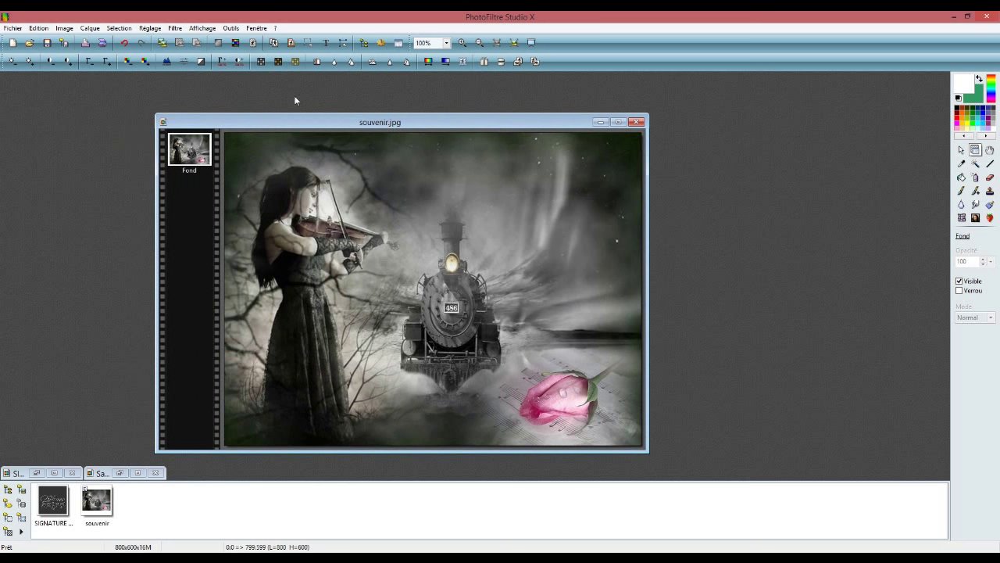
Add the SIGNPNG file to souvenir.jpg as a new layer
left_click(88, 29)
mouse_move(104, 40)
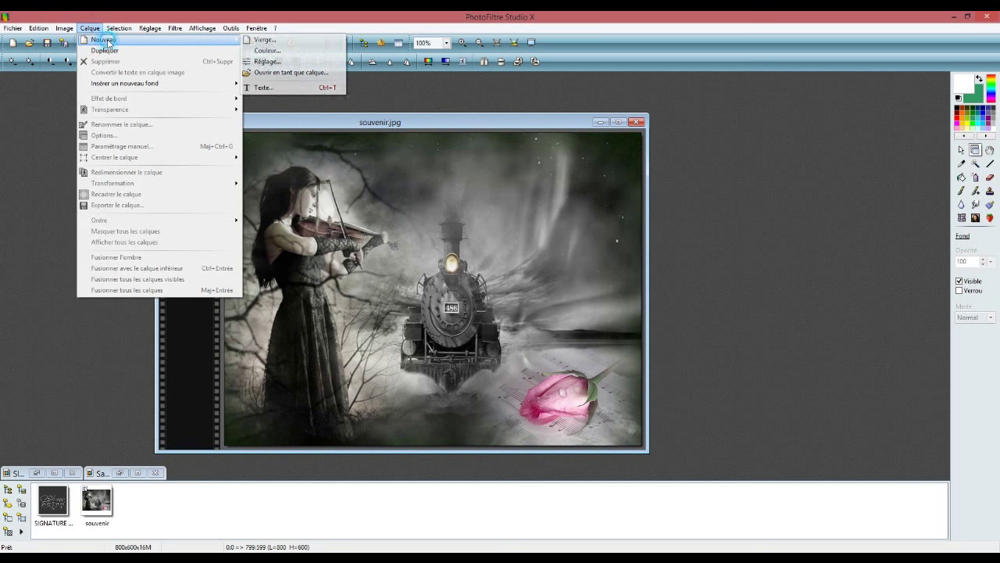
left_click(285, 73)
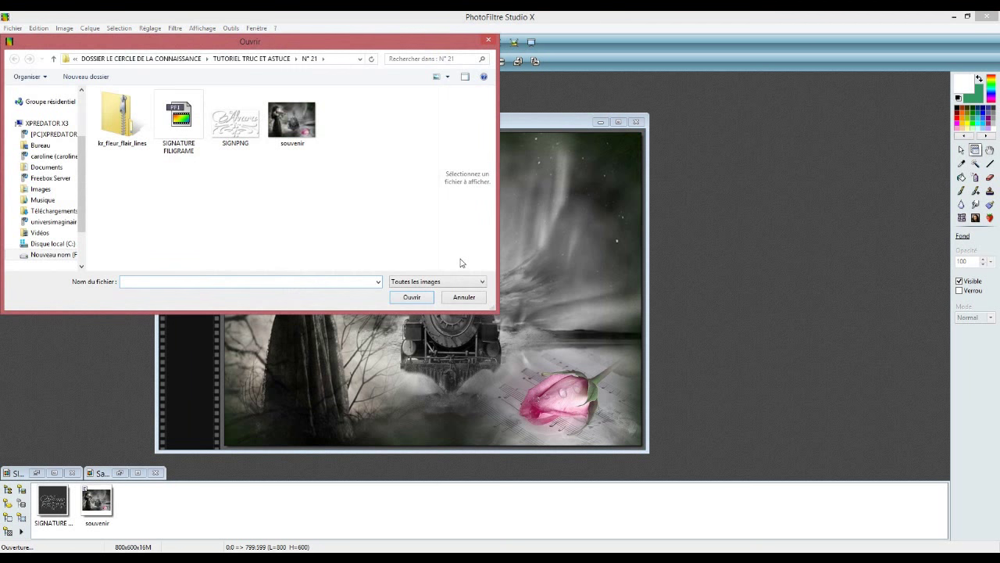
left_click(242, 131)
left_click(409, 297)
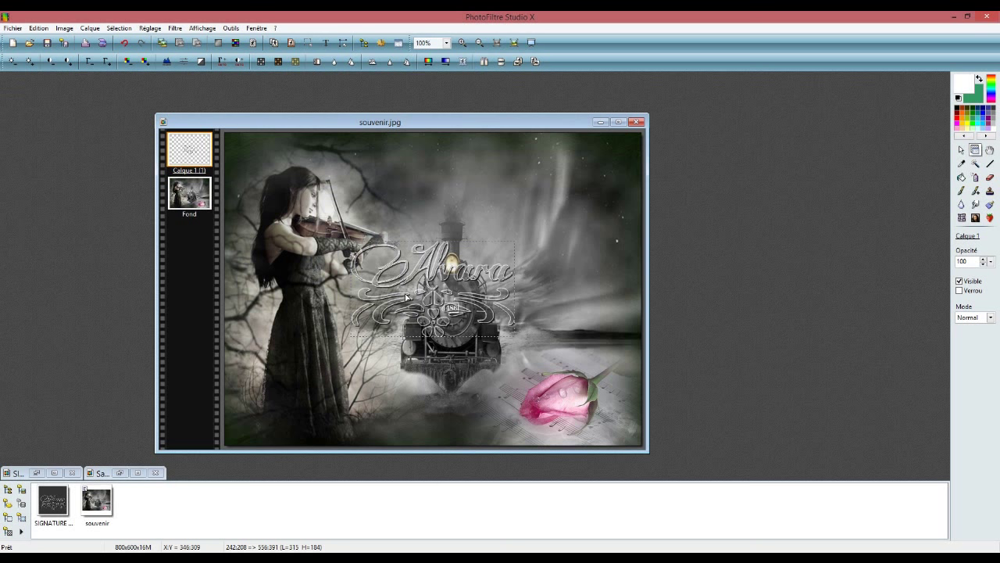
Resize the signature layer Calque 1 to a width of 130 pixels, keeping its proportions
right_click(196, 157)
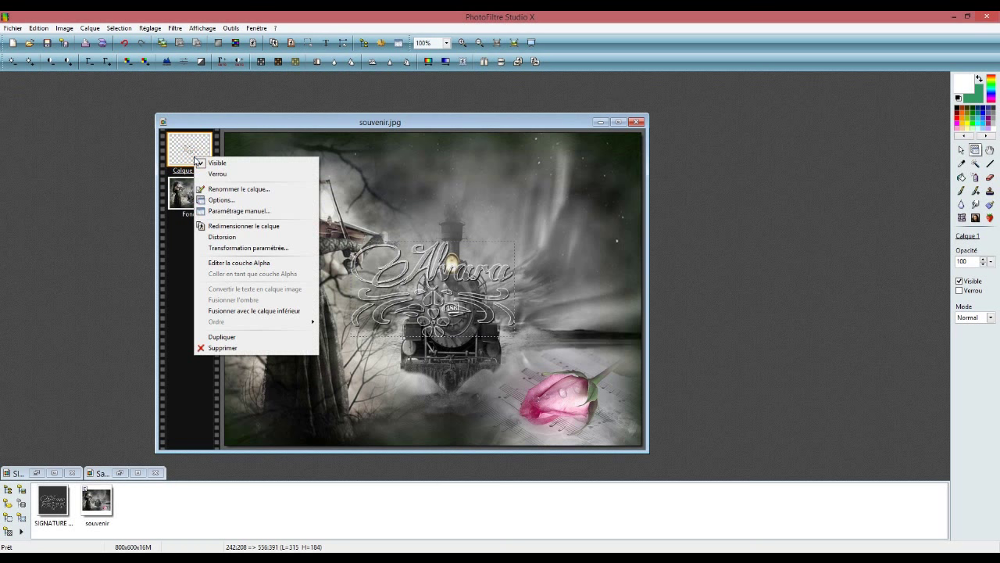
left_click(227, 211)
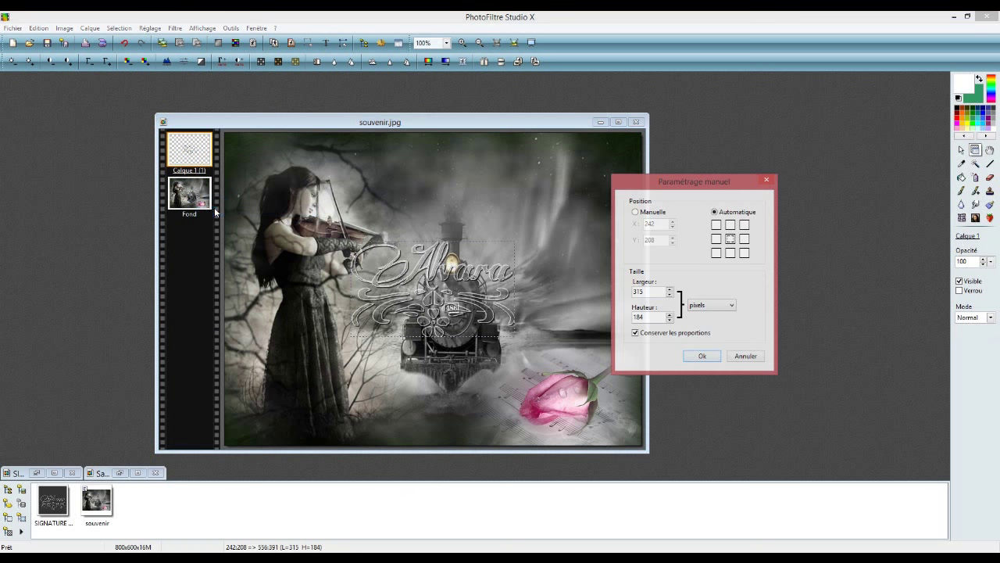
double_click(655, 292)
type("130")
left_click(701, 355)
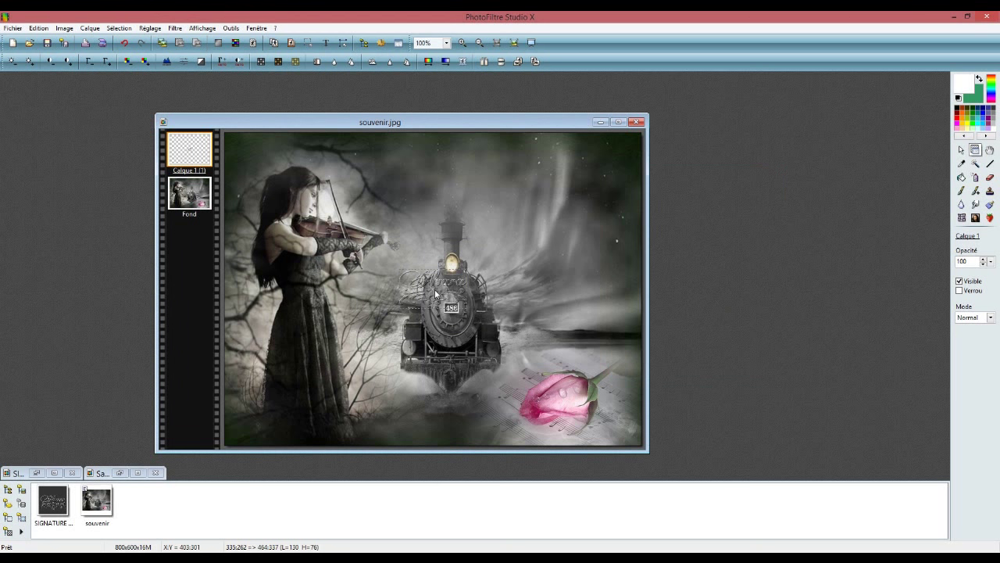
Place the signature below the train at about X 350, Y 515 and set its blend mode to Lumière douce
mouse_move(435, 293)
left_mouse_down()
mouse_move(454, 414)
mouse_move(441, 427)
left_mouse_up()
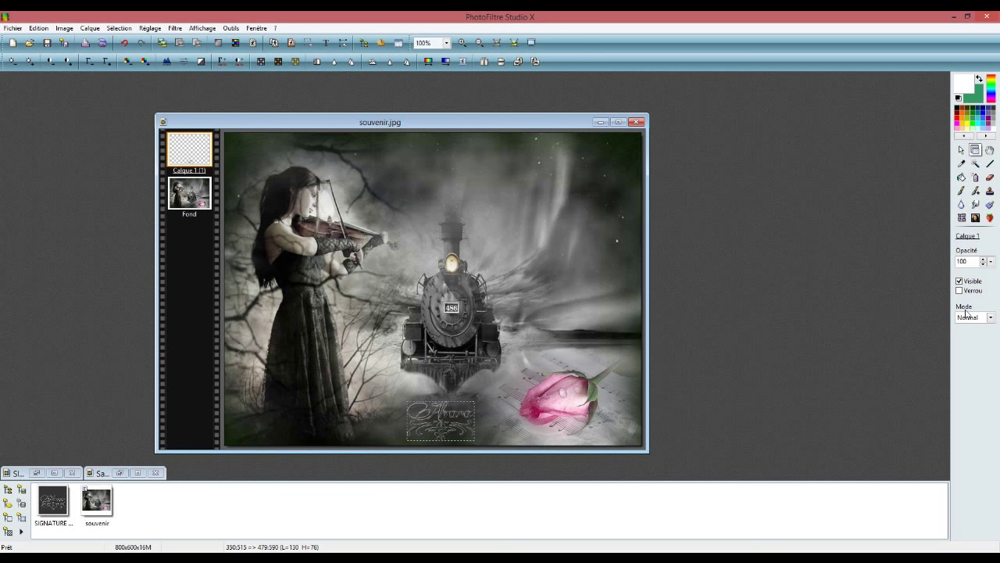
left_click(990, 319)
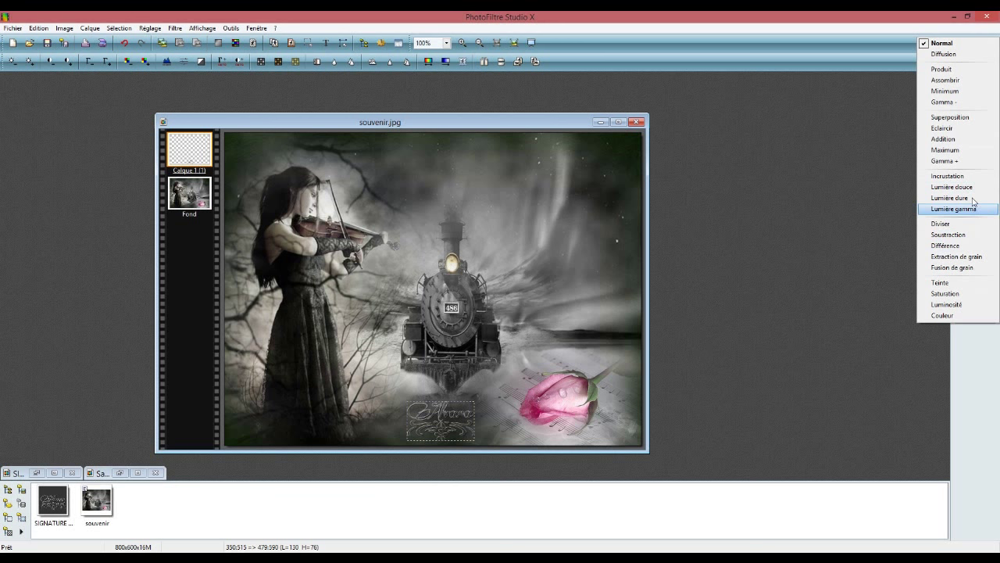
left_click(952, 187)
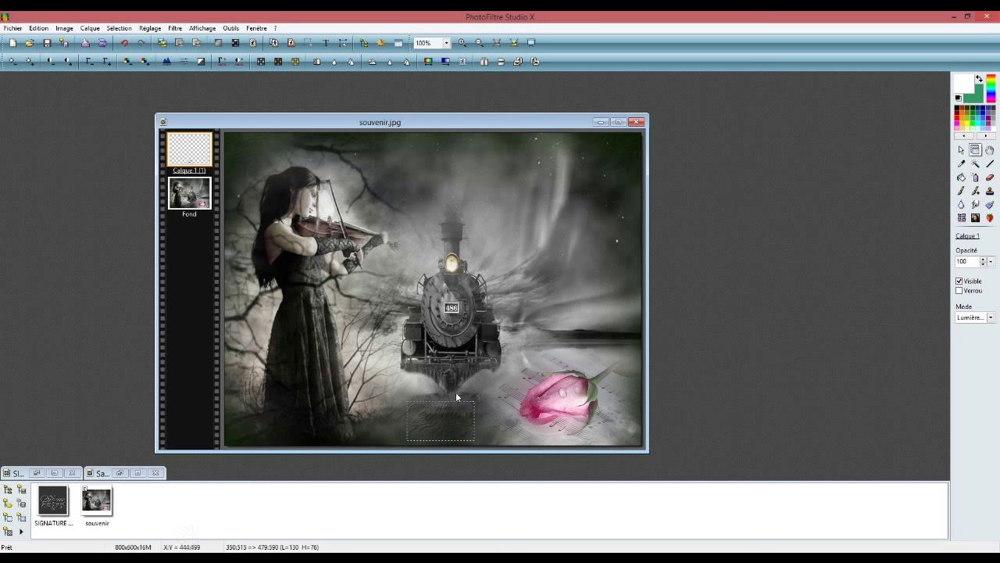
Shift the signature left beneath the train, then onto the lower part of the violinist's dress at about X 91, Y 500
scroll(455, 392, "up", 1)
scroll(468, 395, "up", 1)
scroll(699, 395, "down", 1)
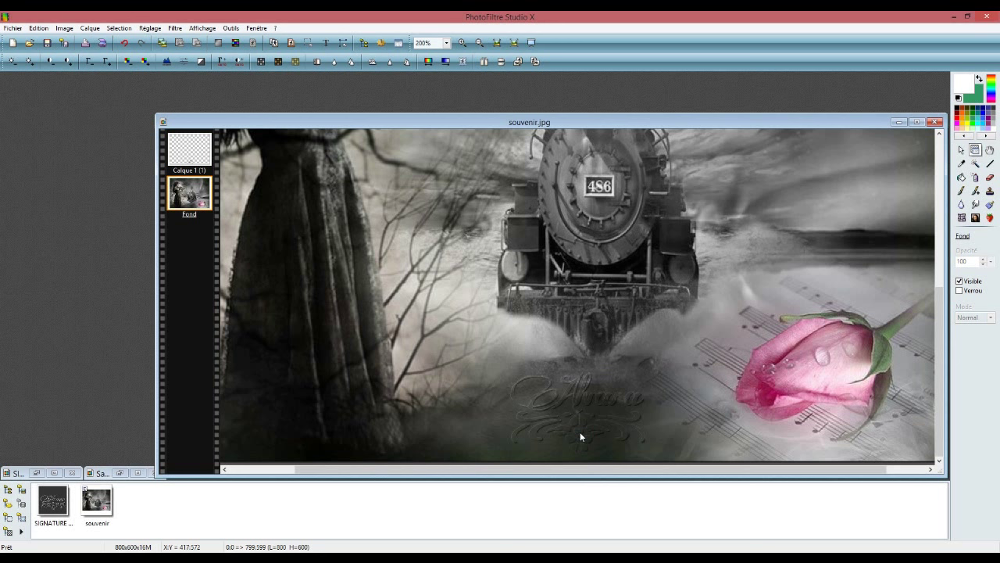
mouse_move(579, 428)
left_mouse_down()
mouse_move(590, 419)
mouse_move(580, 434)
mouse_move(533, 433)
left_mouse_up()
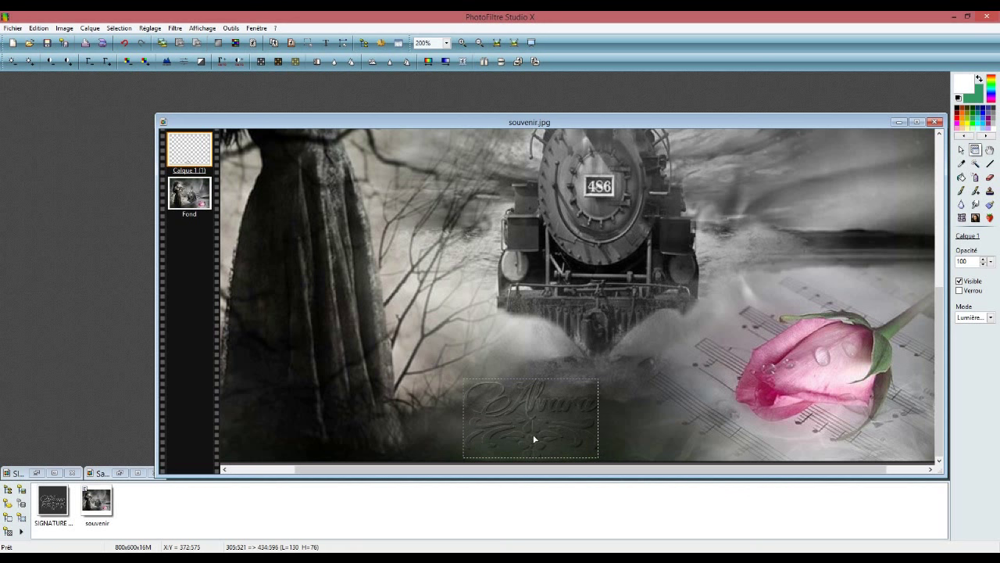
scroll(533, 434, "down", 1)
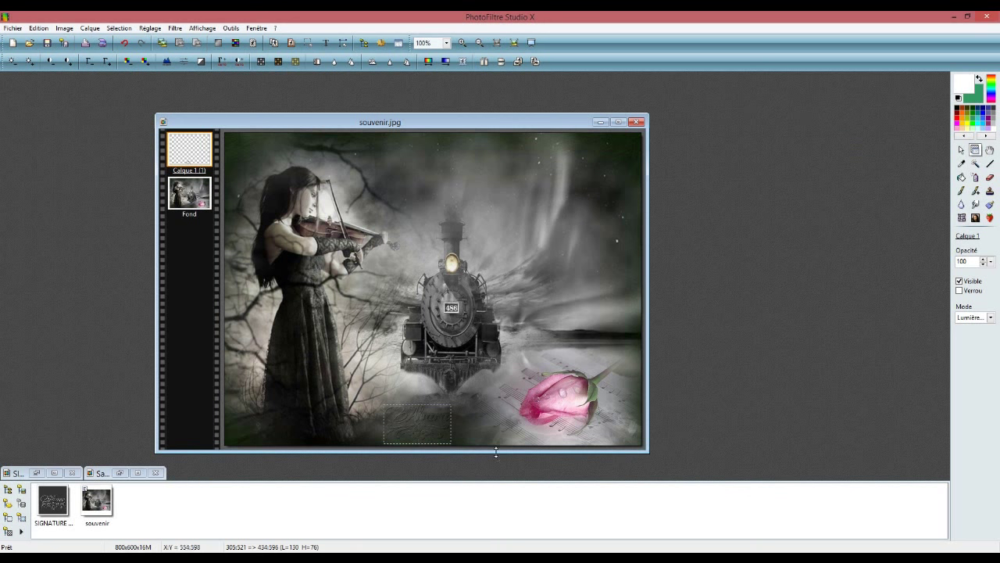
left_click(422, 430)
left_click(416, 426)
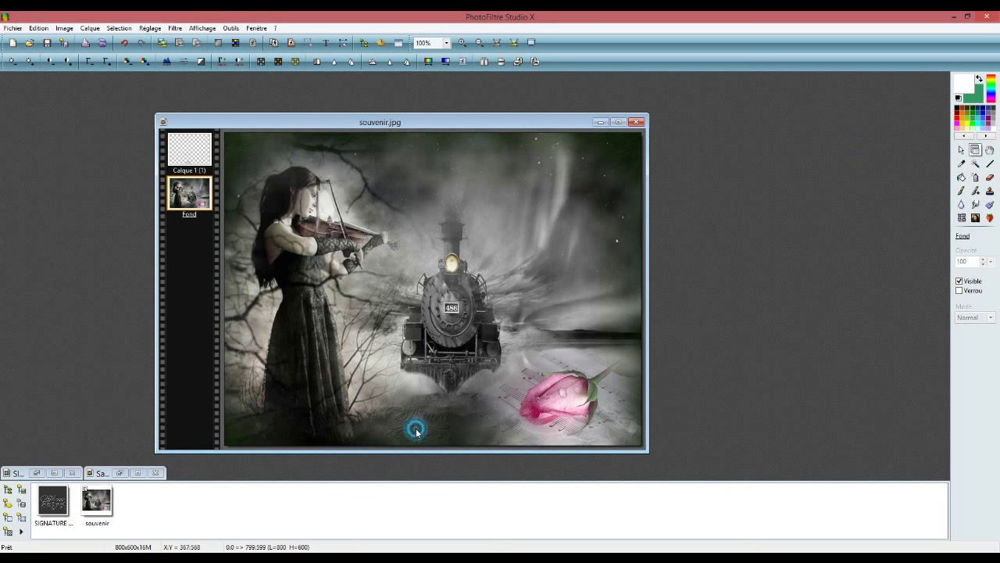
left_click_drag(417, 420, 307, 409)
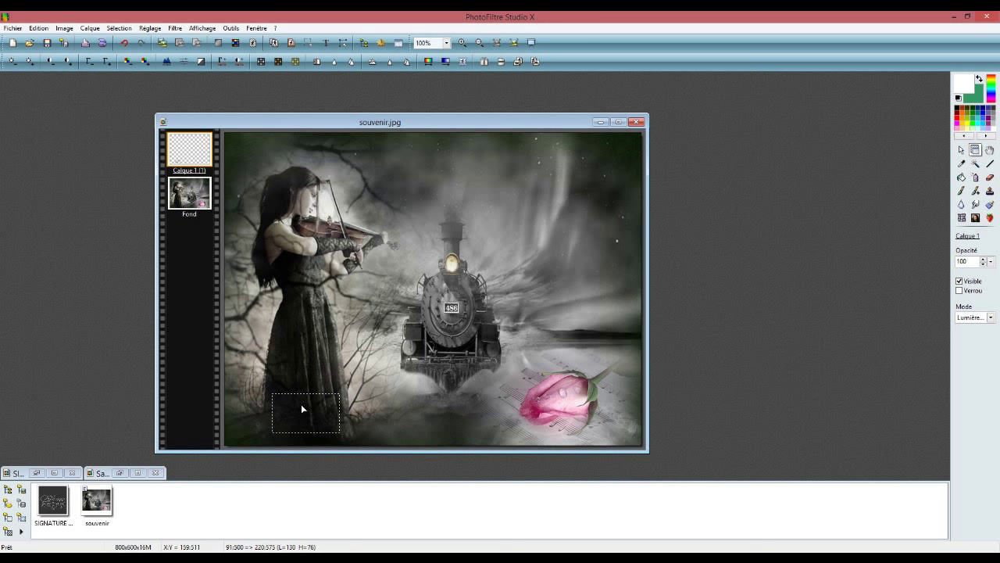
Set the signature layer's blend mode to Lumière dure and its opacity to 70
left_click(991, 318)
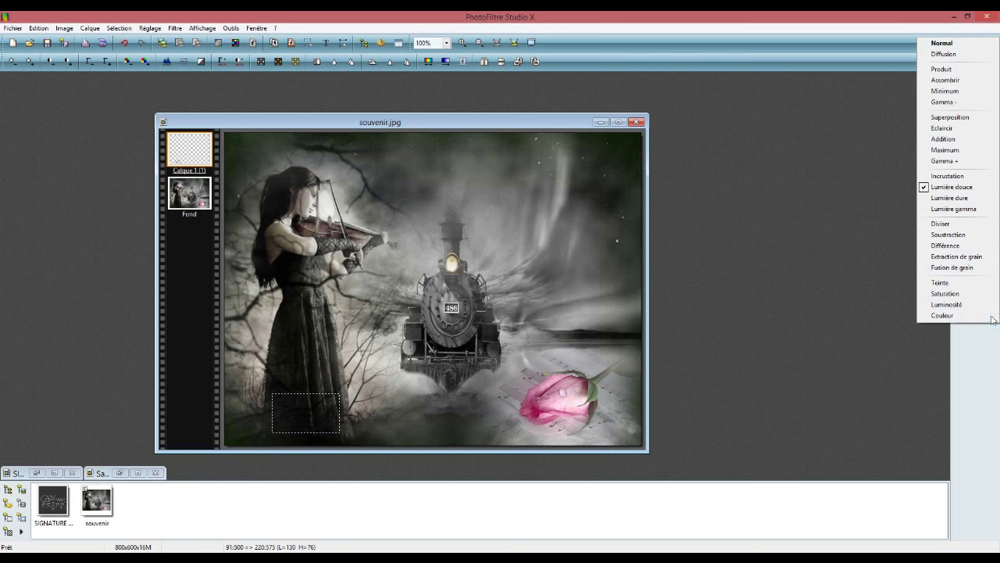
left_click(969, 195)
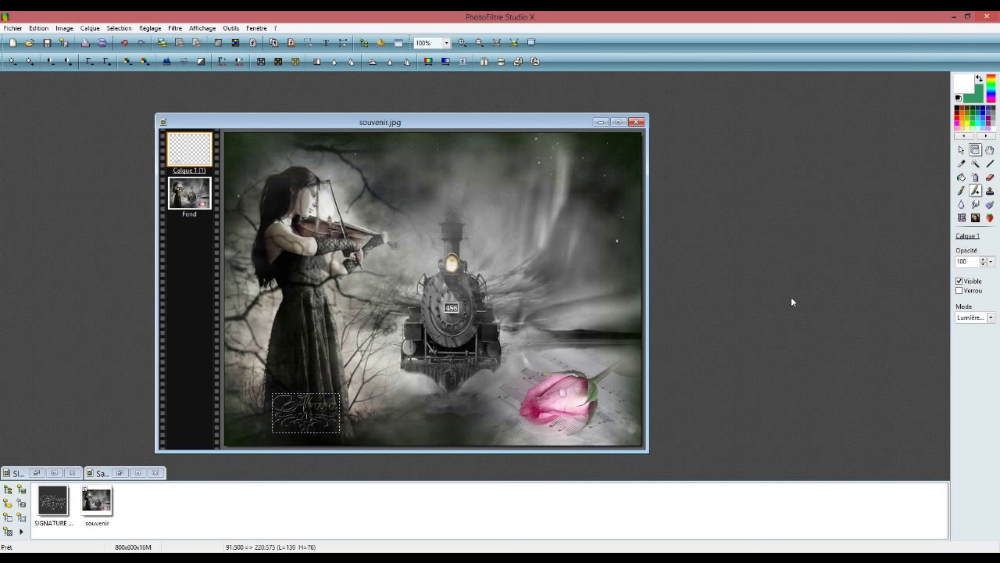
left_click(991, 263)
left_click(976, 340)
left_click(304, 364)
left_click(305, 423)
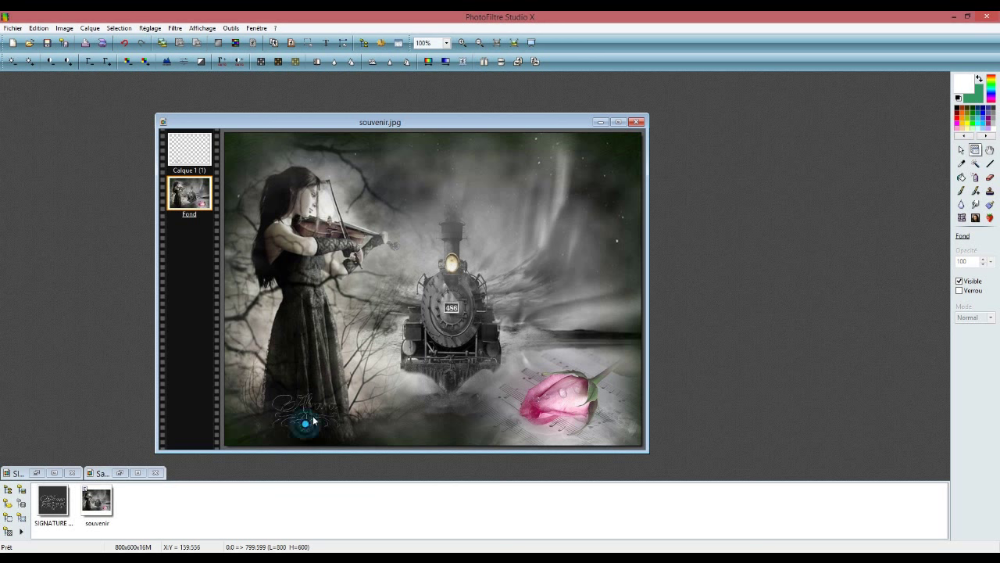
left_click(307, 412)
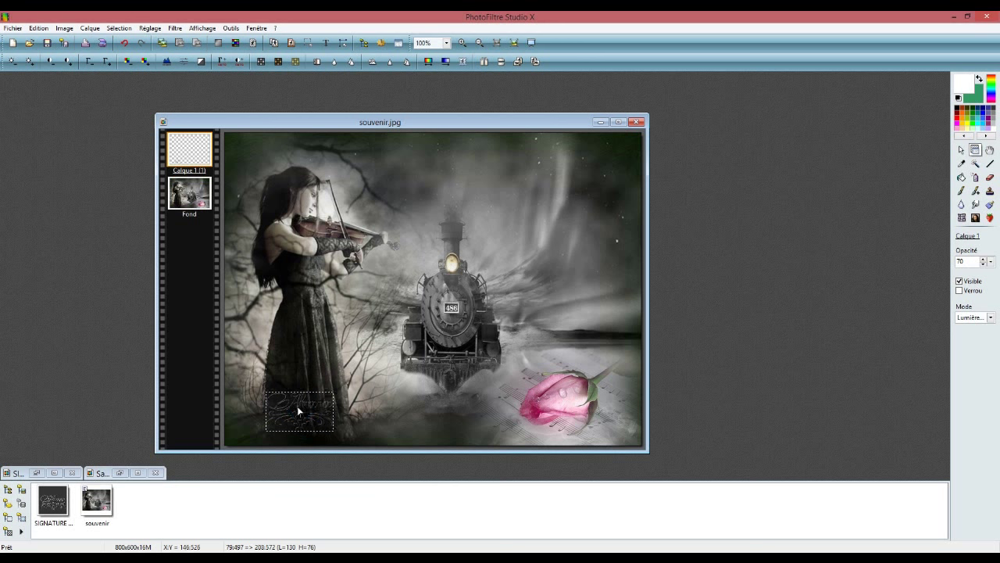
Move the signature above the rose at about X 639, Y 317 and set its blend mode to Incrustation
mouse_move(310, 406)
left_mouse_down()
mouse_move(391, 395)
mouse_move(469, 373)
mouse_move(317, 403)
mouse_move(540, 349)
mouse_move(596, 295)
left_mouse_up()
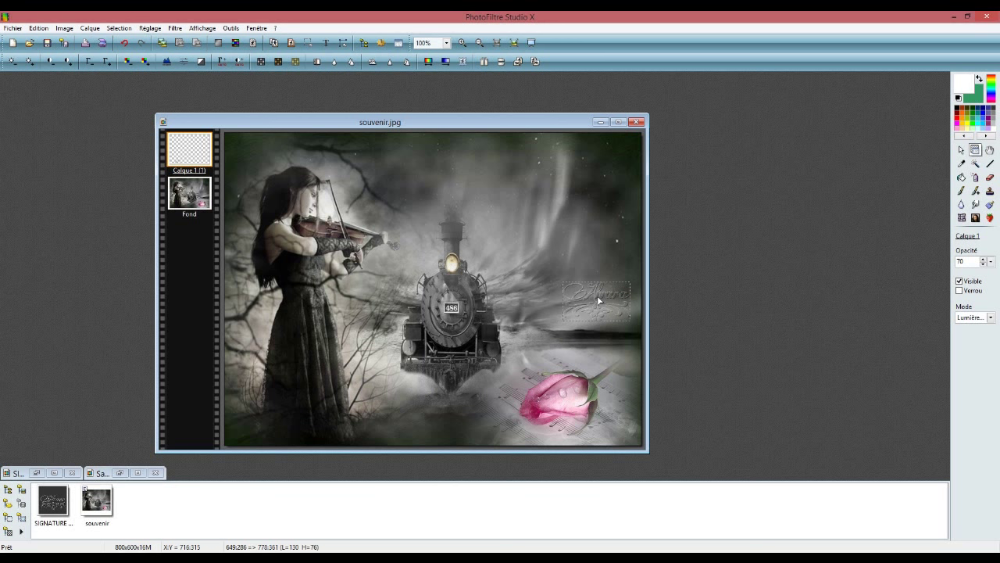
left_click(989, 318)
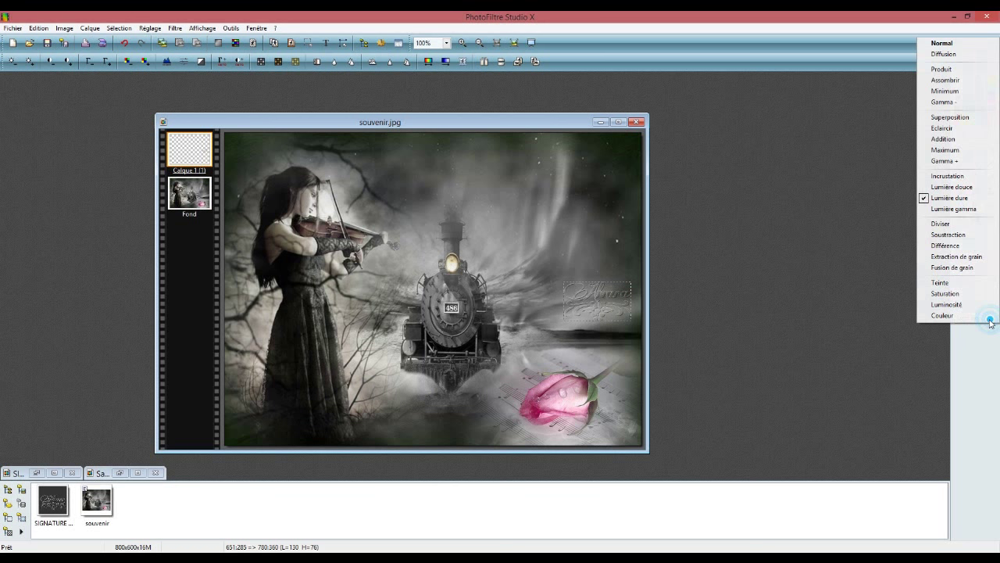
left_click(957, 178)
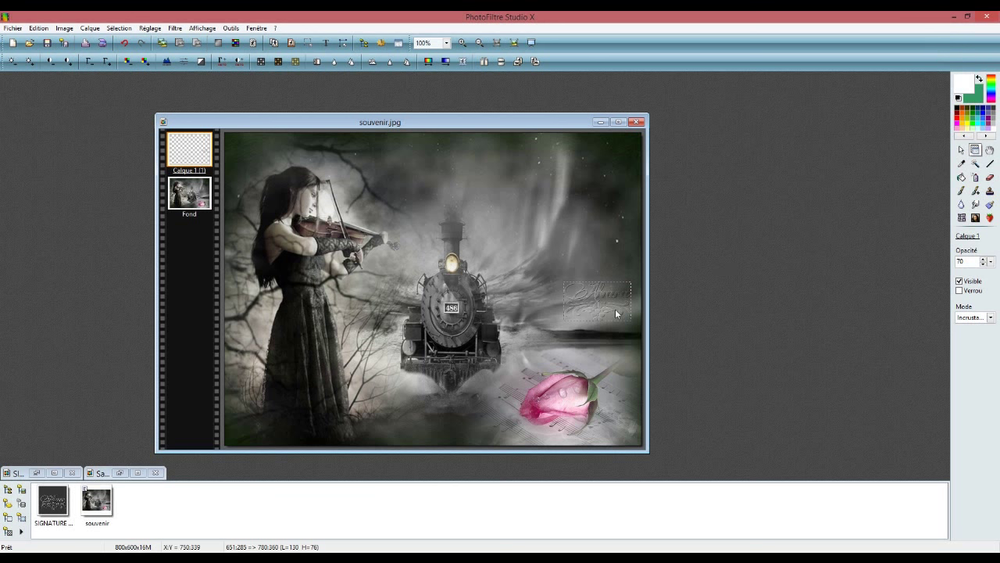
left_click_drag(603, 316, 594, 336)
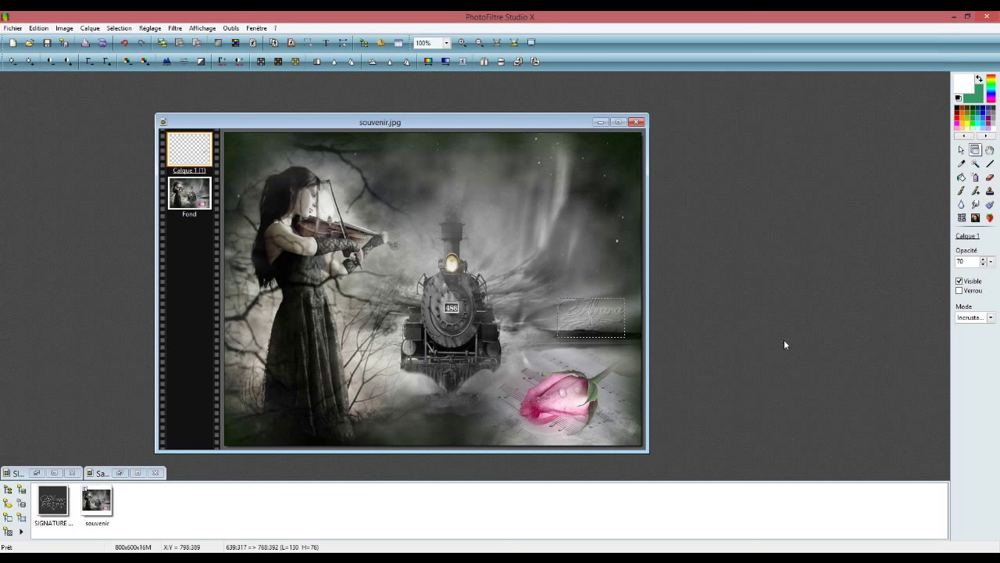
left_click(991, 318)
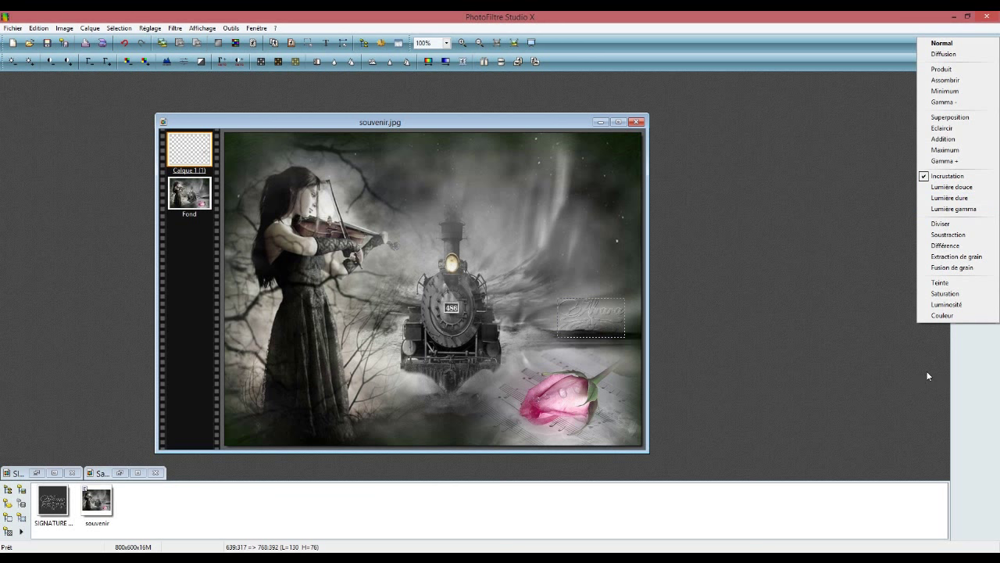
left_click(974, 357)
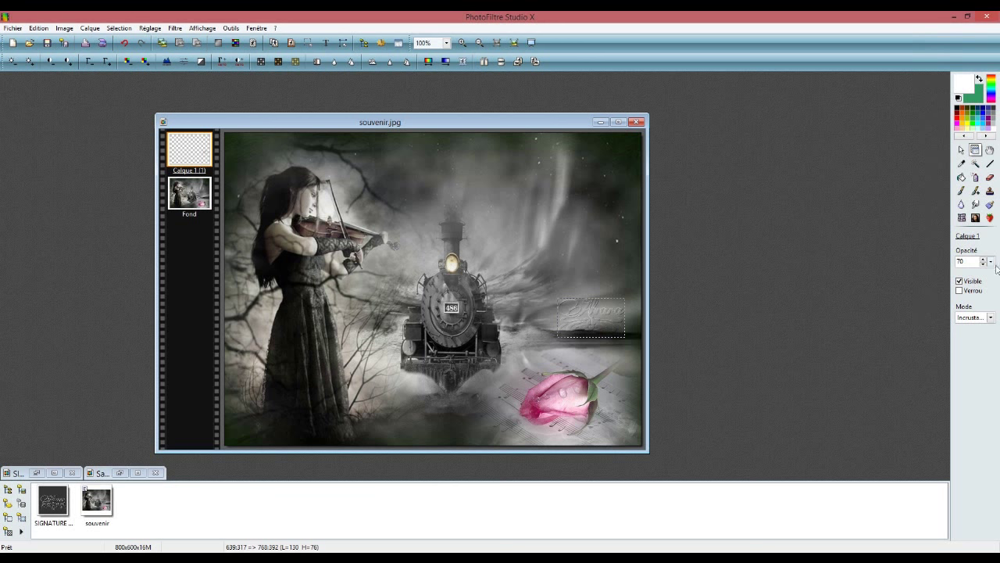